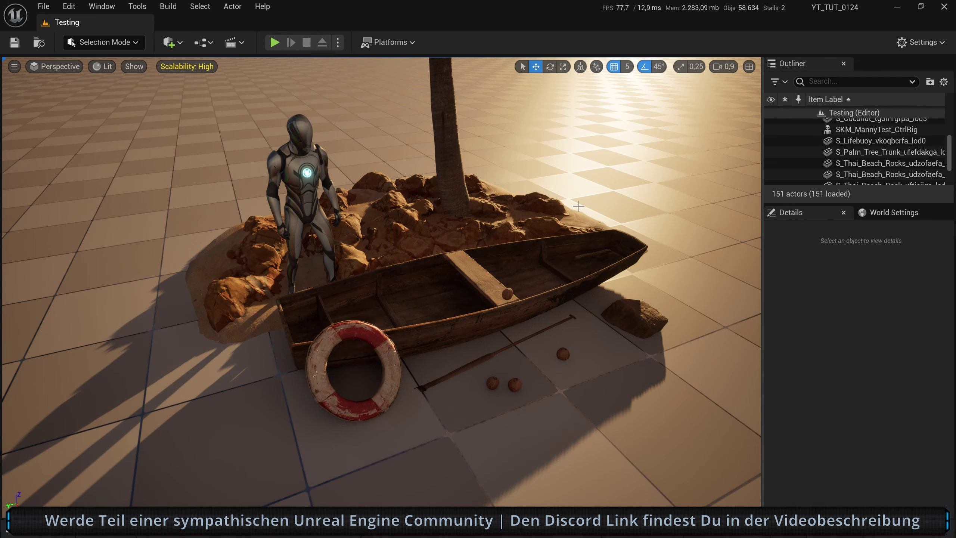
# - Open the Content Drawer showing the Patreon_Island folder's mannequin assets
pyautogui.hotkey('ctrl', 'space')
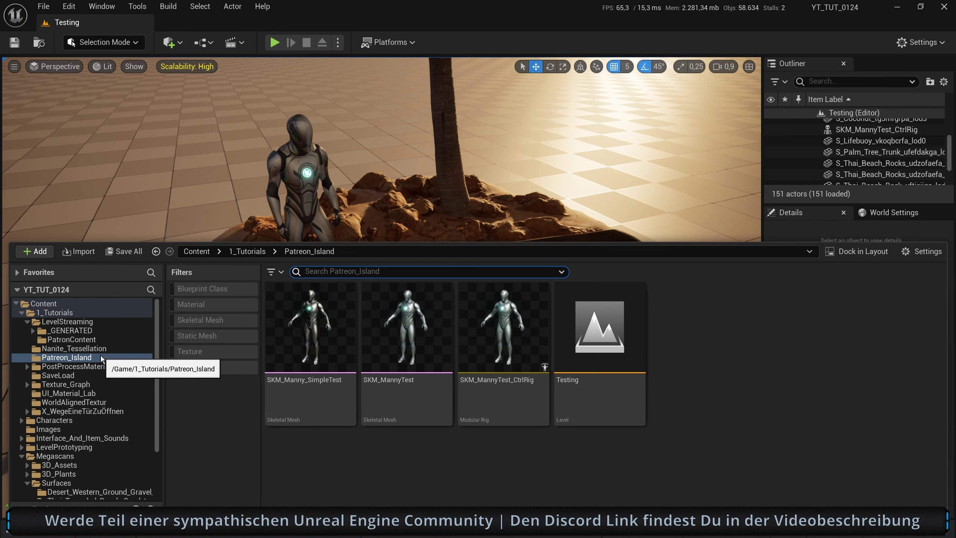
# - Create a new empty level named Island_Map in the Patreon_Island folder
pyautogui.click(86, 321)
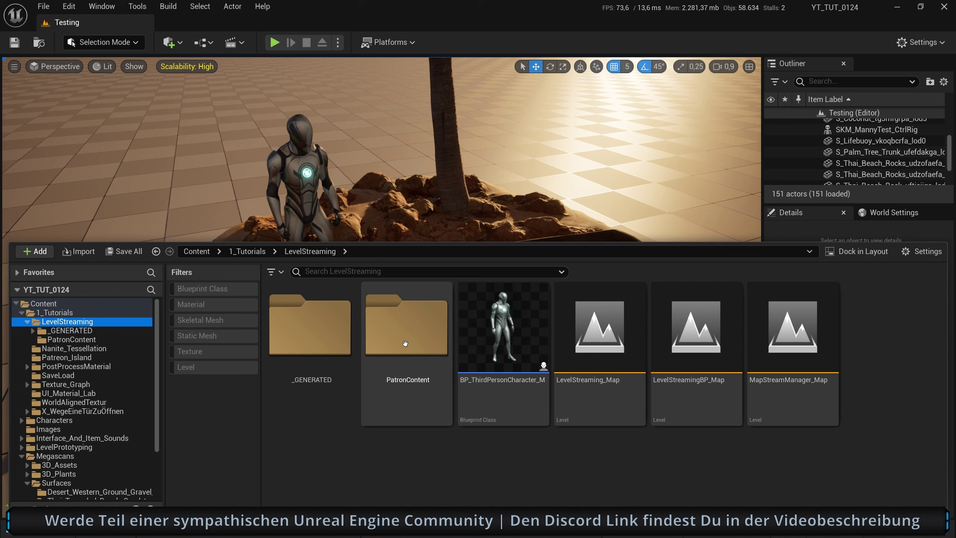
pyautogui.doubleClick(419, 343)
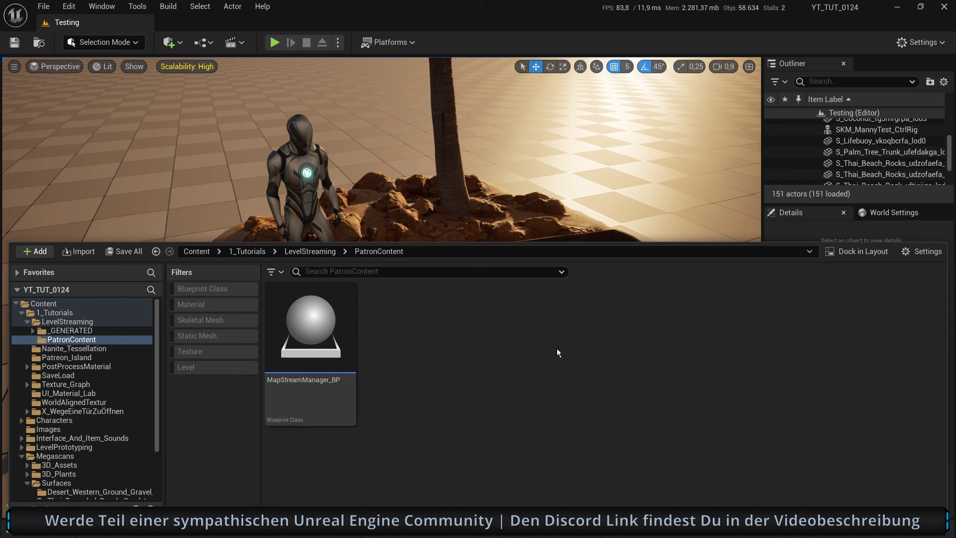
pyautogui.click(67, 357)
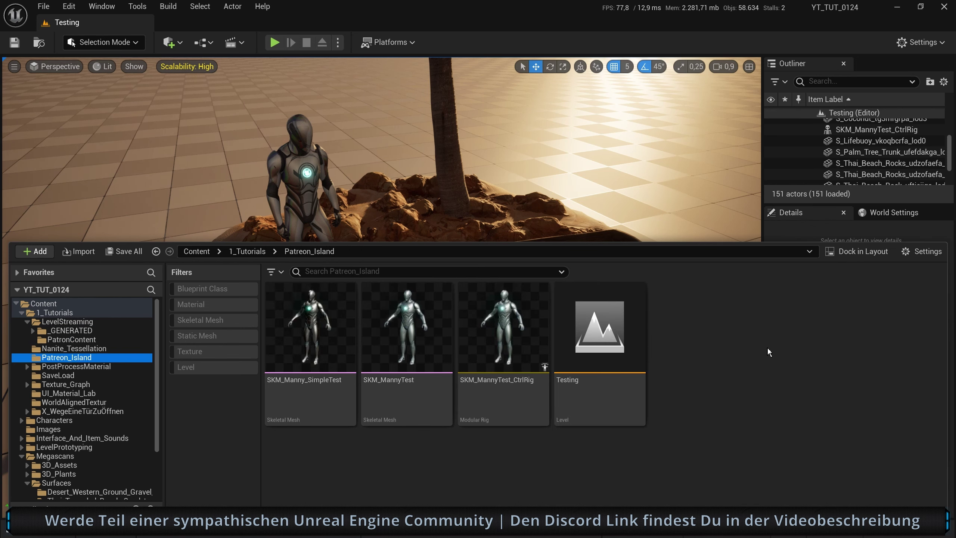
pyautogui.rightClick(712, 333)
pyautogui.click(753, 306)
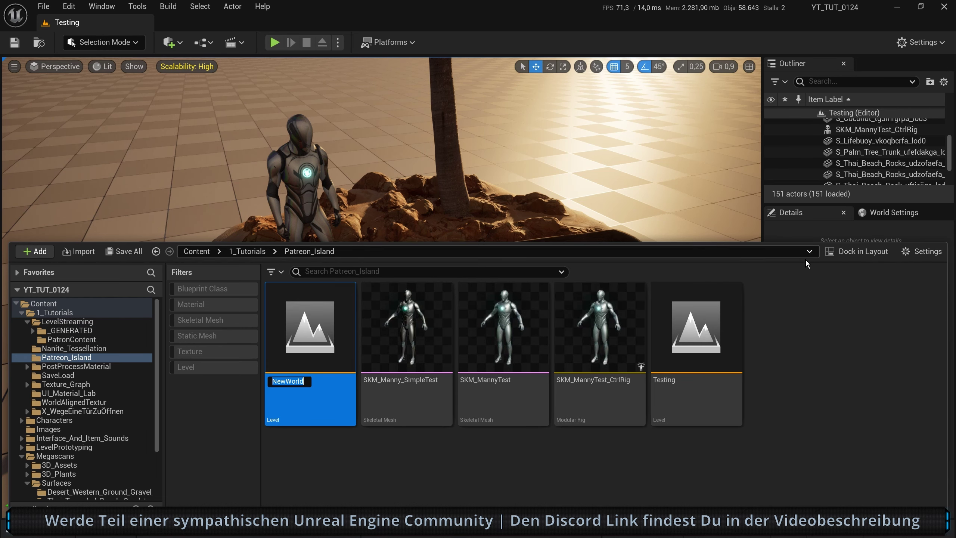
pyautogui.press('BackSpace')
pyautogui.write('Island_Map')
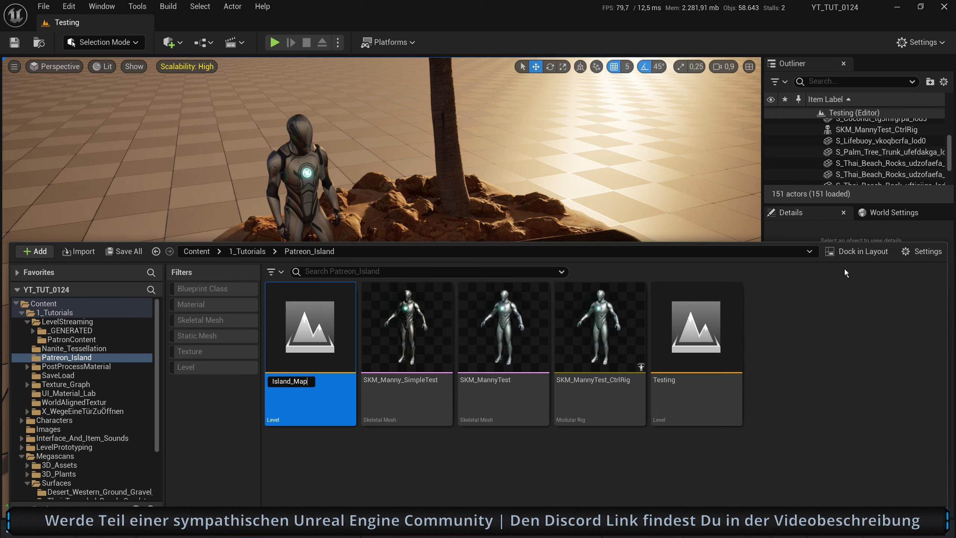
pyautogui.press('Return')
# - Save Island_Map, load it, and close the Content Drawer
pyautogui.hotkey('ctrl', 's')
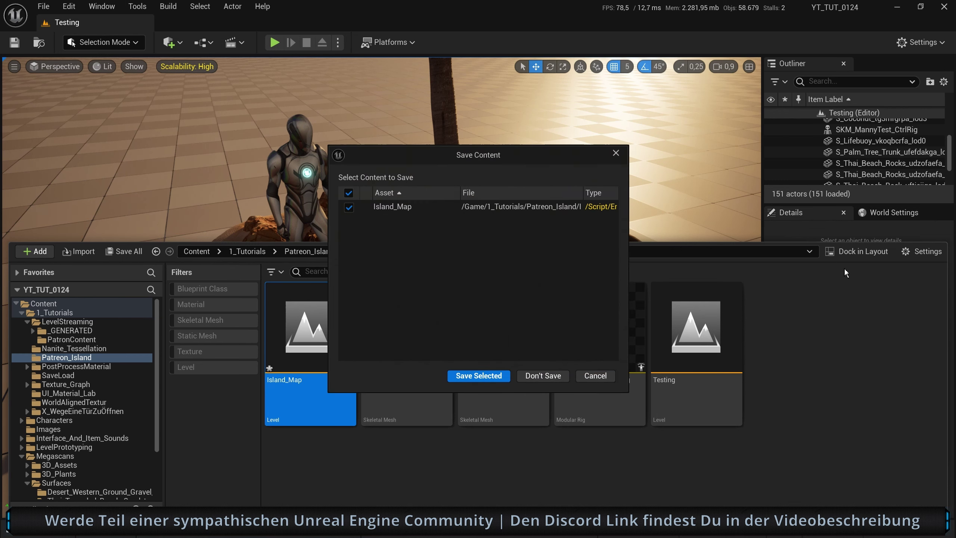
pyautogui.click(485, 376)
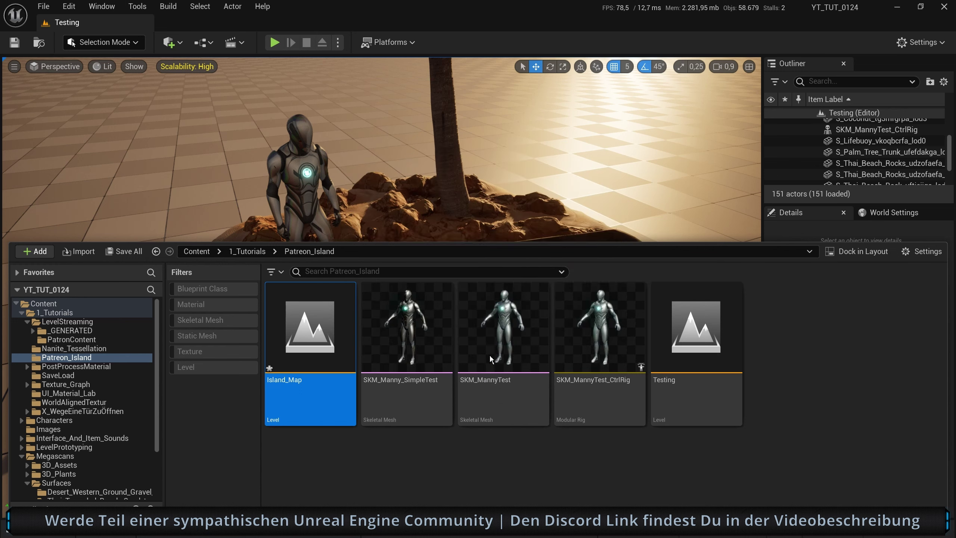
pyautogui.click(417, 180)
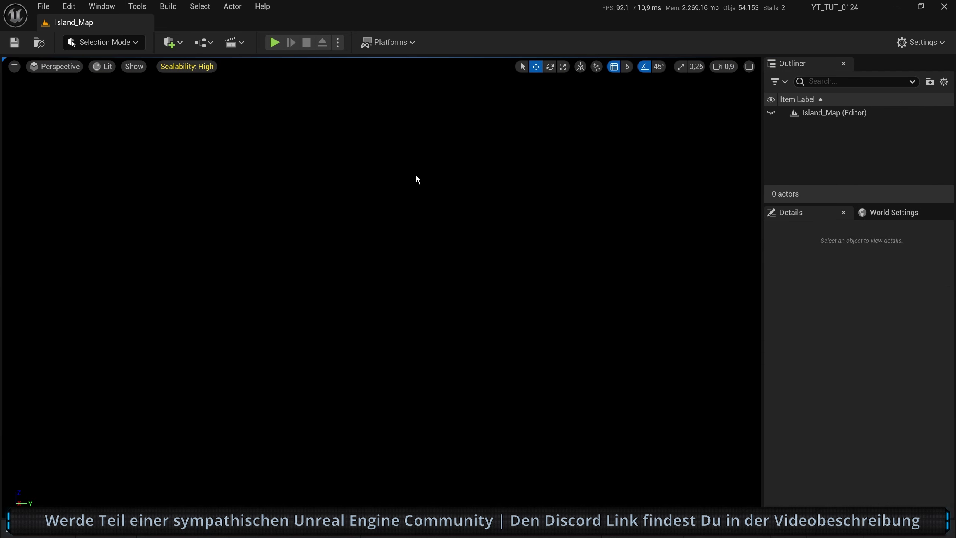
# - Use the Env. Light Mixer to add sky light, directional light, volumetric cloud, height fog and sky atmosphere
pyautogui.click(101, 7)
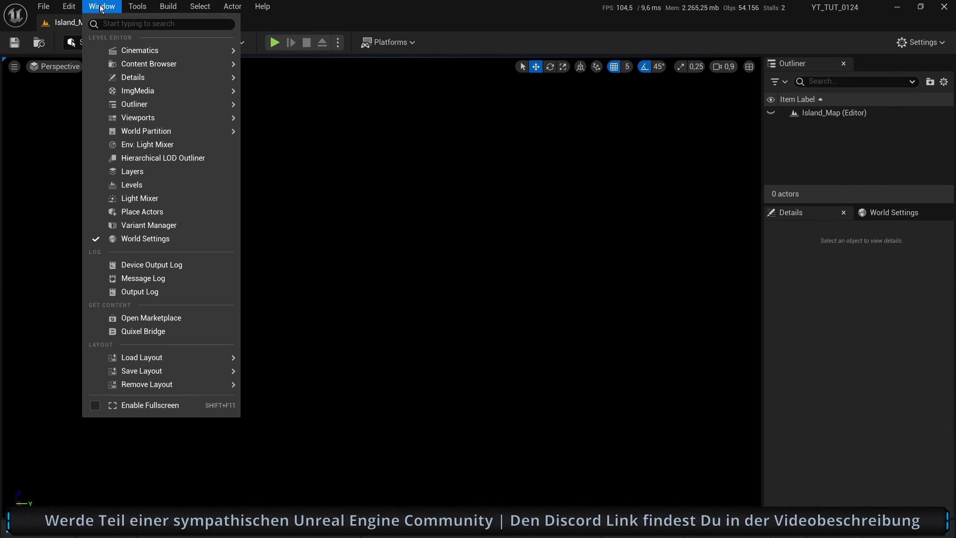
pyautogui.click(172, 145)
pyautogui.click(465, 164)
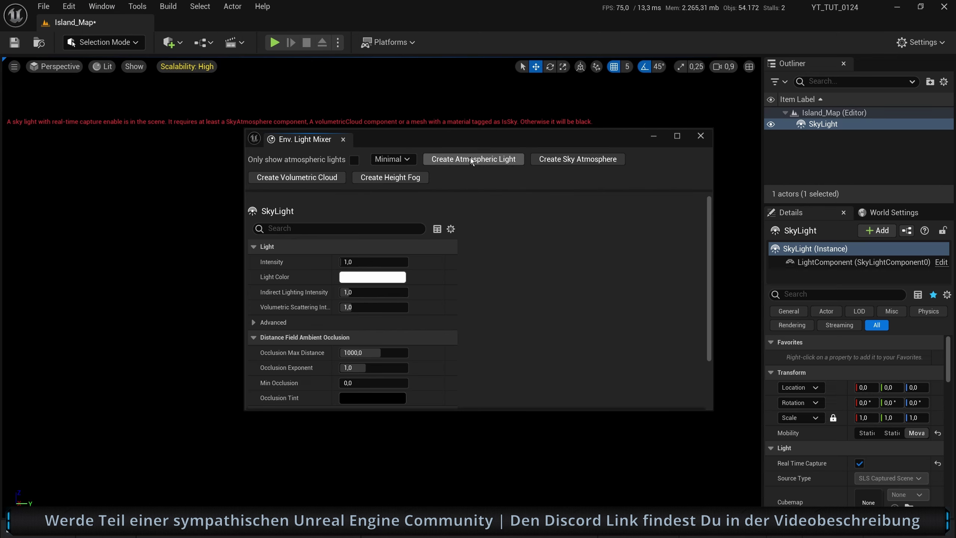
pyautogui.click(470, 160)
pyautogui.click(545, 159)
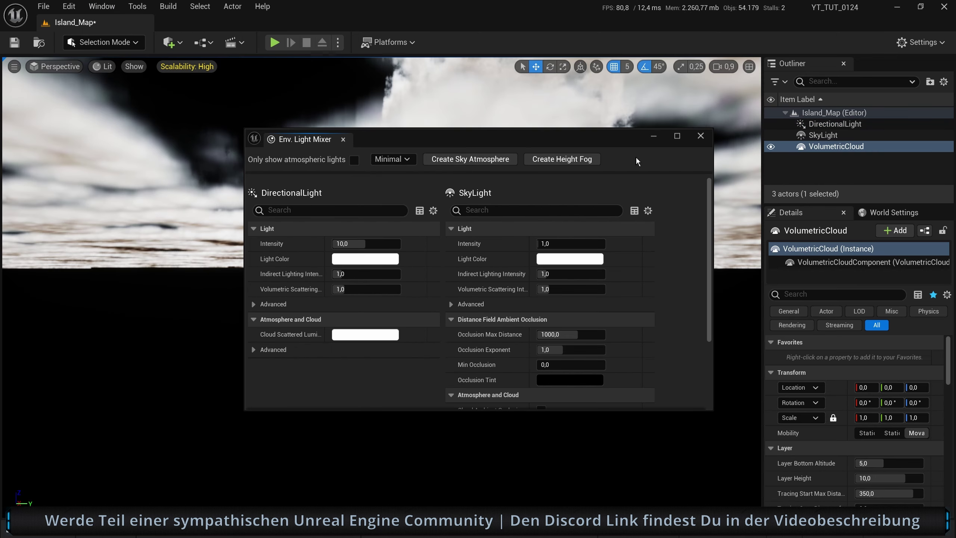
pyautogui.click(564, 158)
pyautogui.click(485, 159)
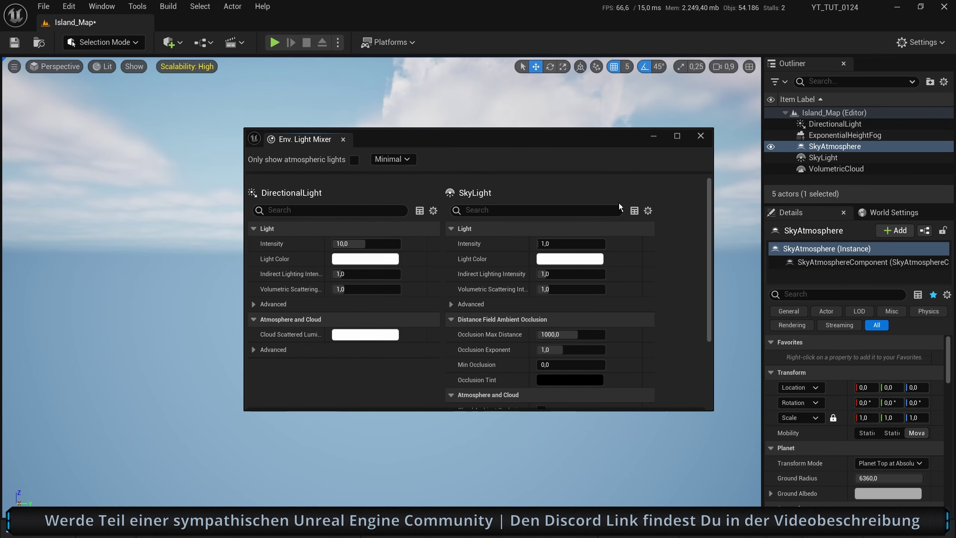
pyautogui.click(701, 136)
pyautogui.moveTo(520, 206); pyautogui.dragTo(520, 241, button='right')
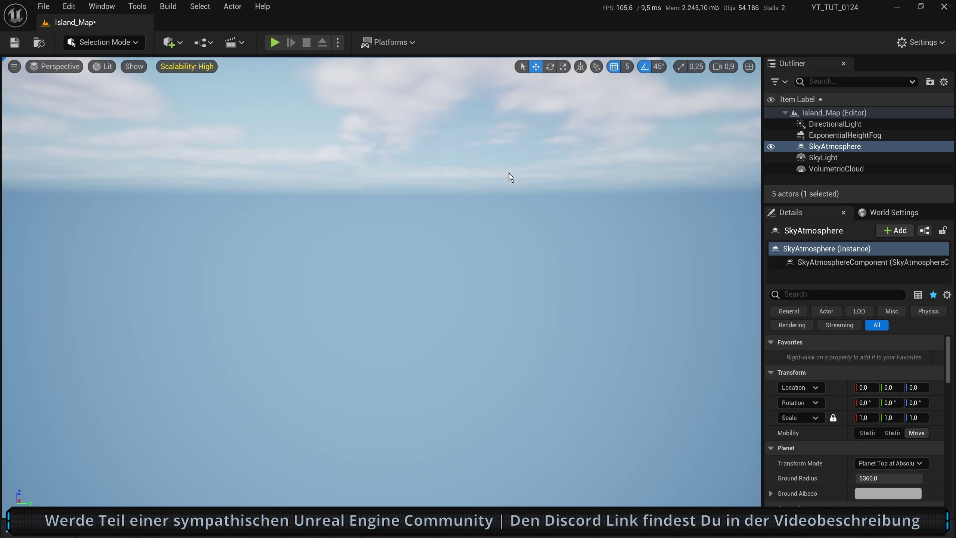
pyautogui.click(64, 7)
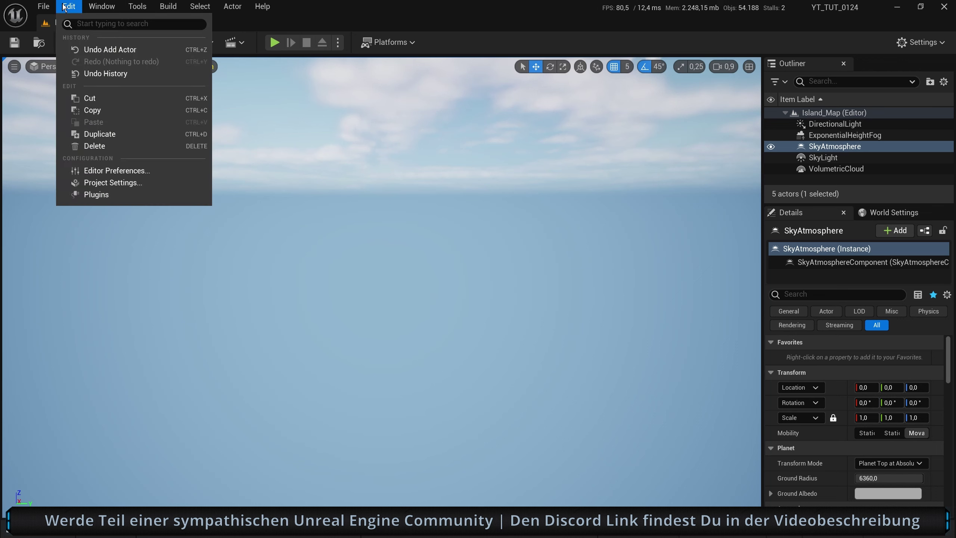
pyautogui.click(153, 196)
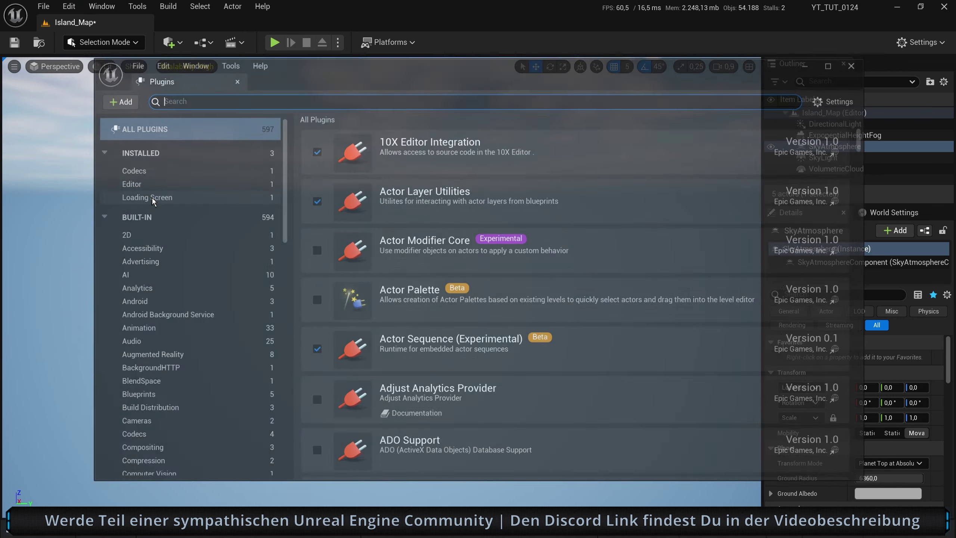
pyautogui.write('watrer')
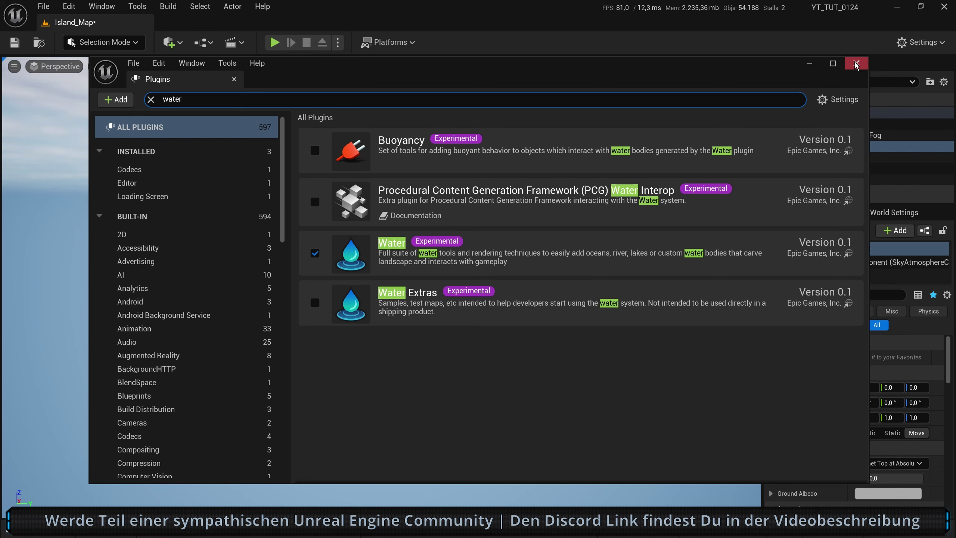
pyautogui.click(857, 64)
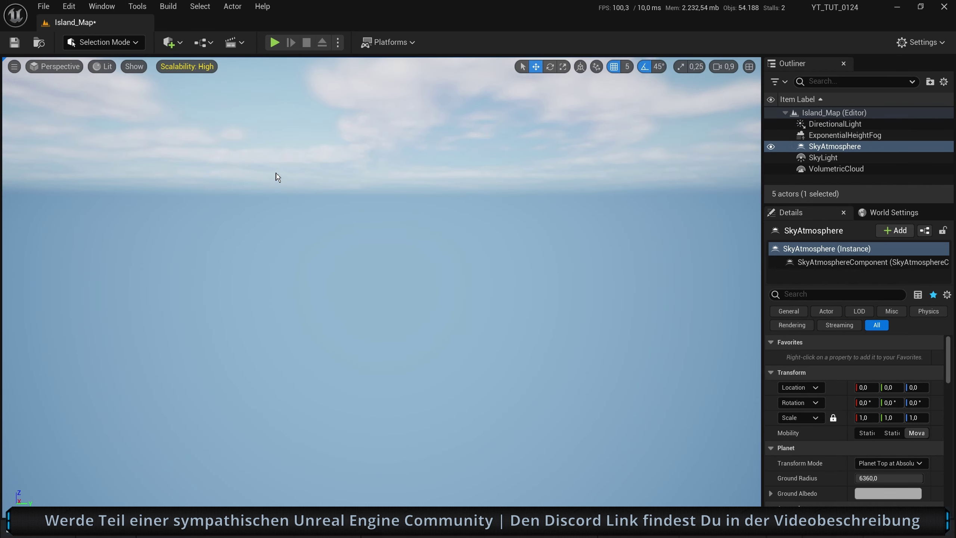
# - Create a default 505×505 landscape in Landscape mode and frame it from above
pyautogui.click(129, 43)
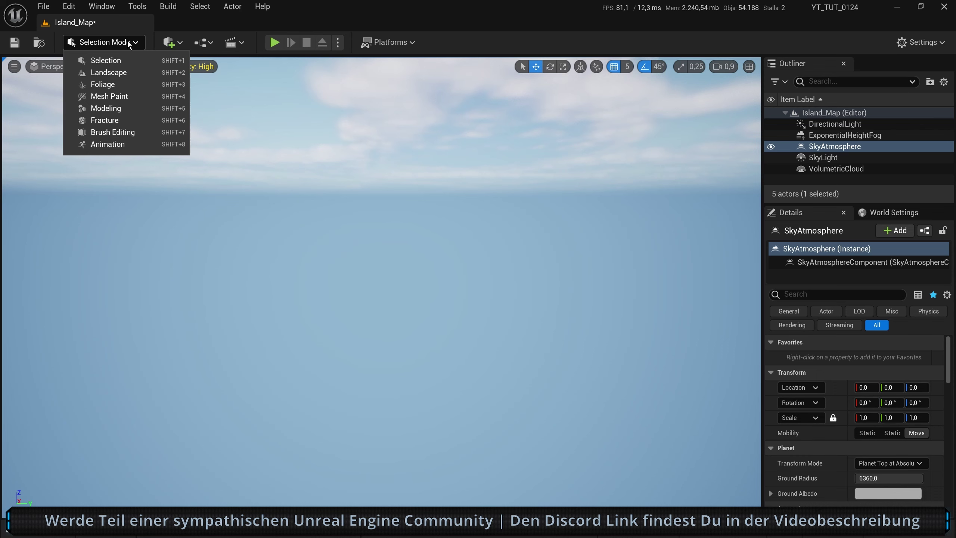
pyautogui.click(113, 72)
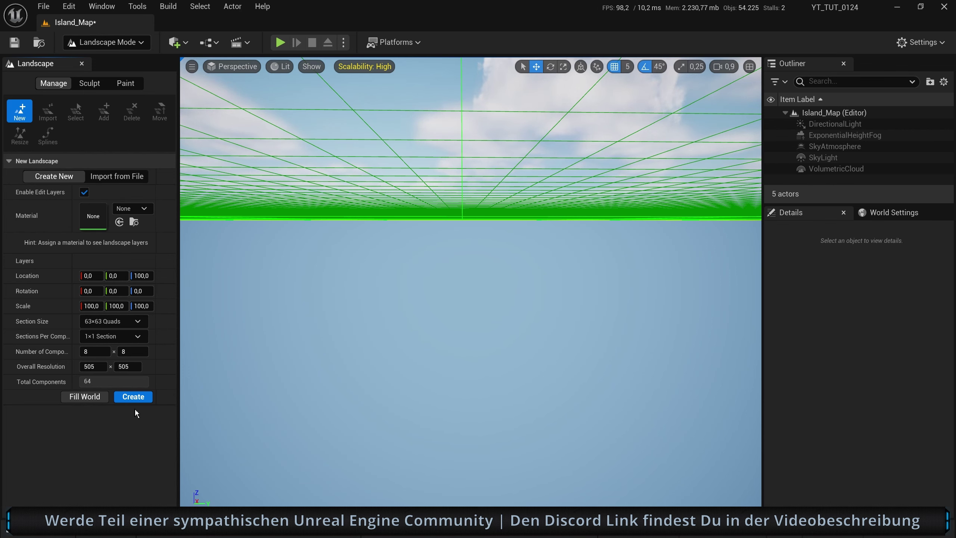
pyautogui.click(134, 397)
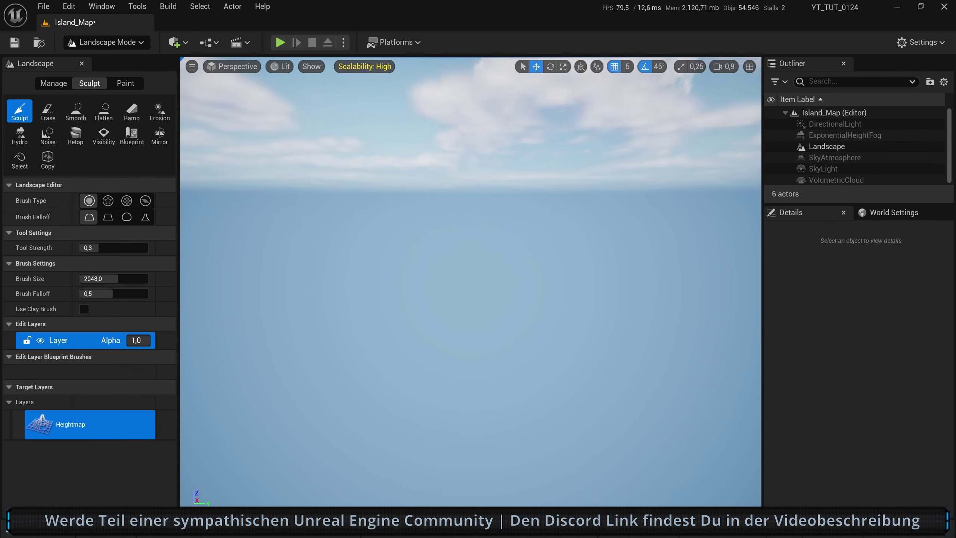
pyautogui.moveTo(470, 282); pyautogui.dragTo(470, 278, button='right')
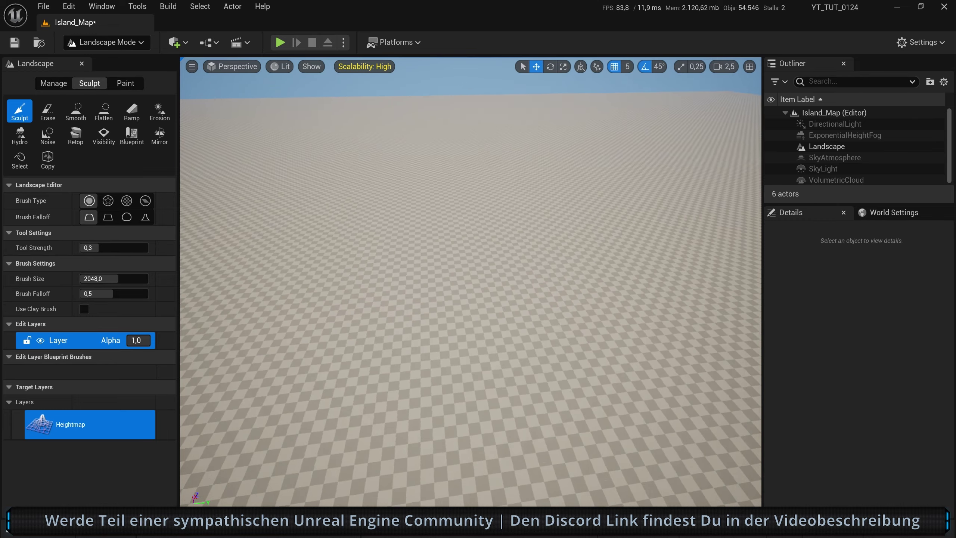
pyautogui.moveTo(427, 335); pyautogui.dragTo(427, 335, button='right')
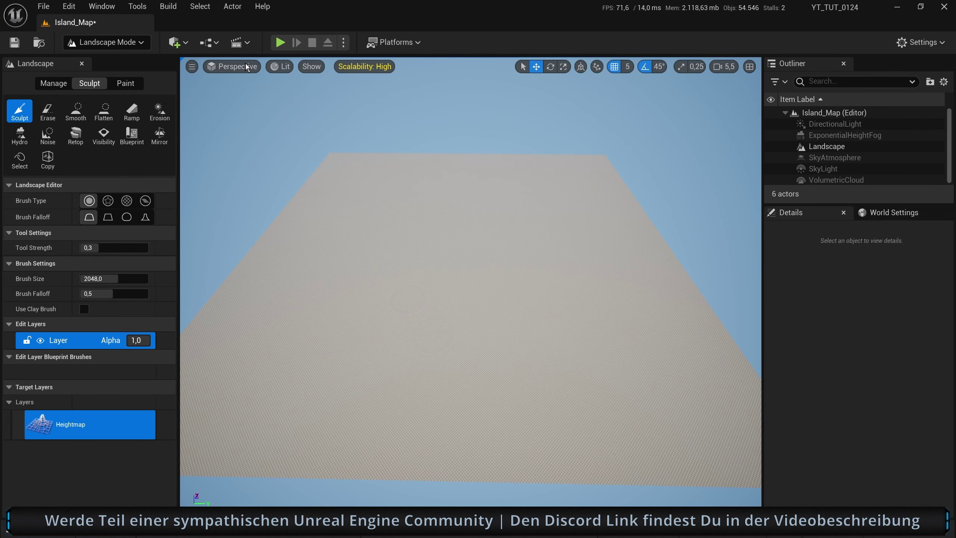
pyautogui.click(186, 46)
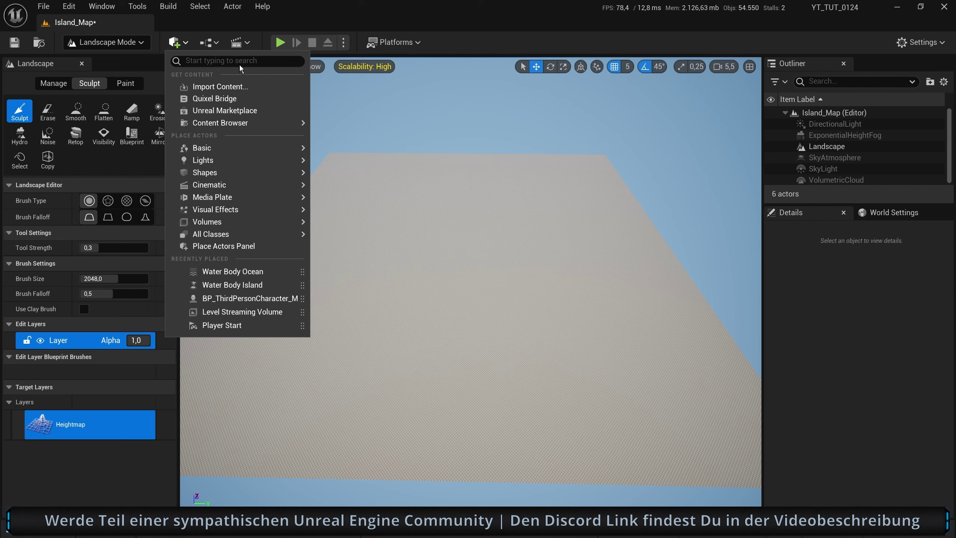
# - Search 'water' in Quick Add, place a Water Body Ocean on the landscape, and frame the island
pyautogui.click(239, 62)
pyautogui.write('water')
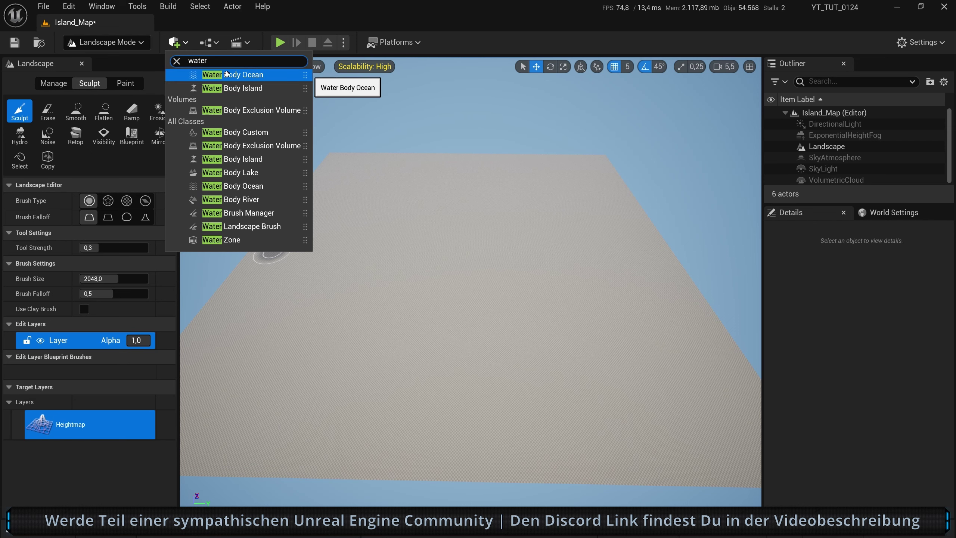
pyautogui.moveTo(227, 75); pyautogui.dragTo(340, 175)
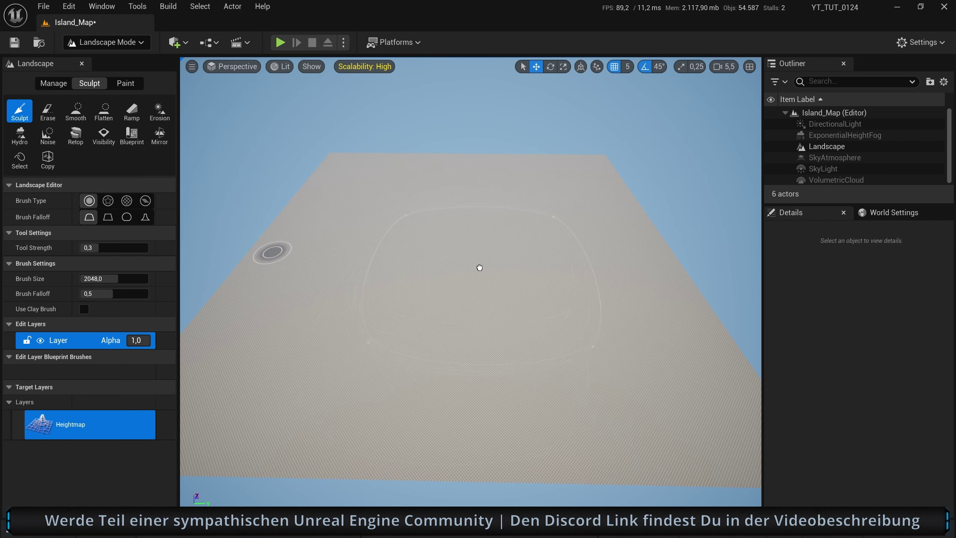
pyautogui.moveTo(466, 266); pyautogui.dragTo(465, 266)
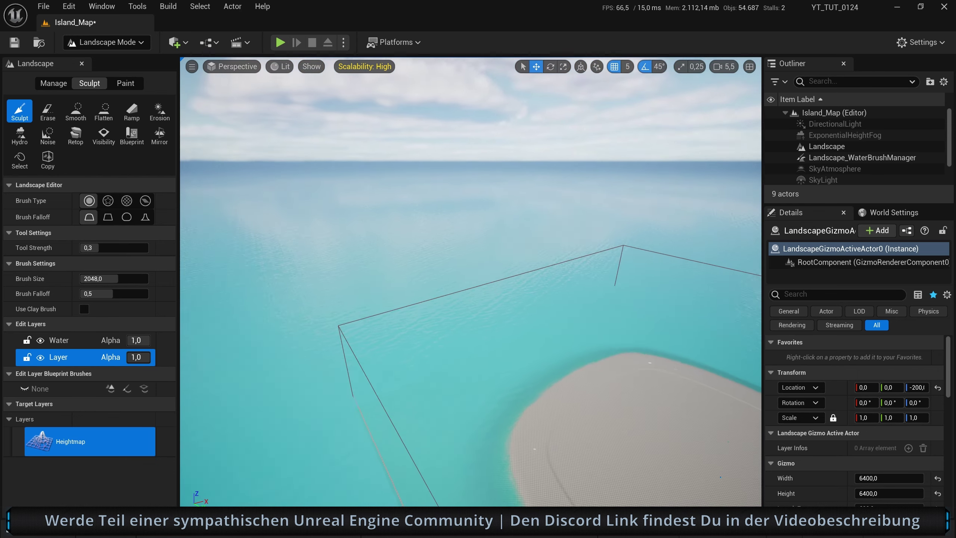
pyautogui.scroll(2, 437, 273)
pyautogui.scroll(3, 436, 272)
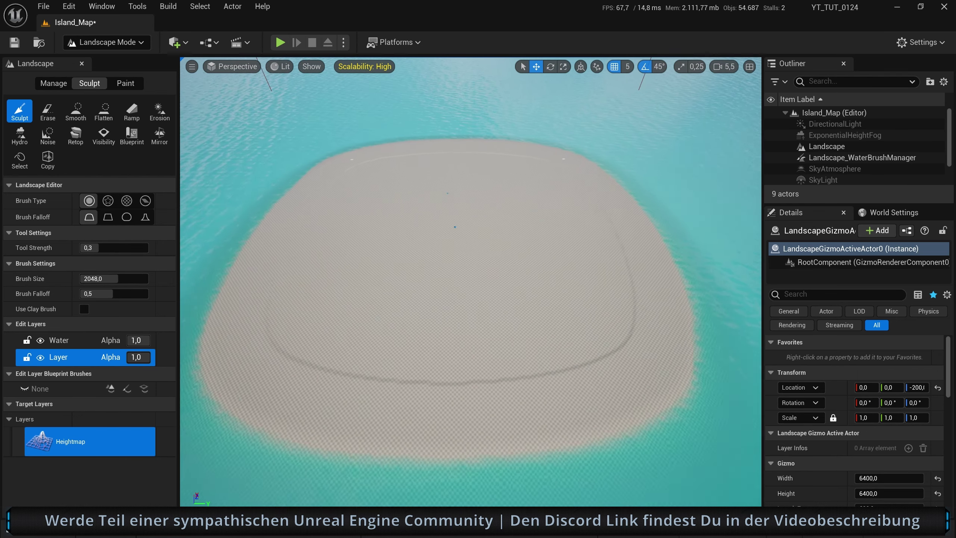
pyautogui.scroll(2, 437, 273)
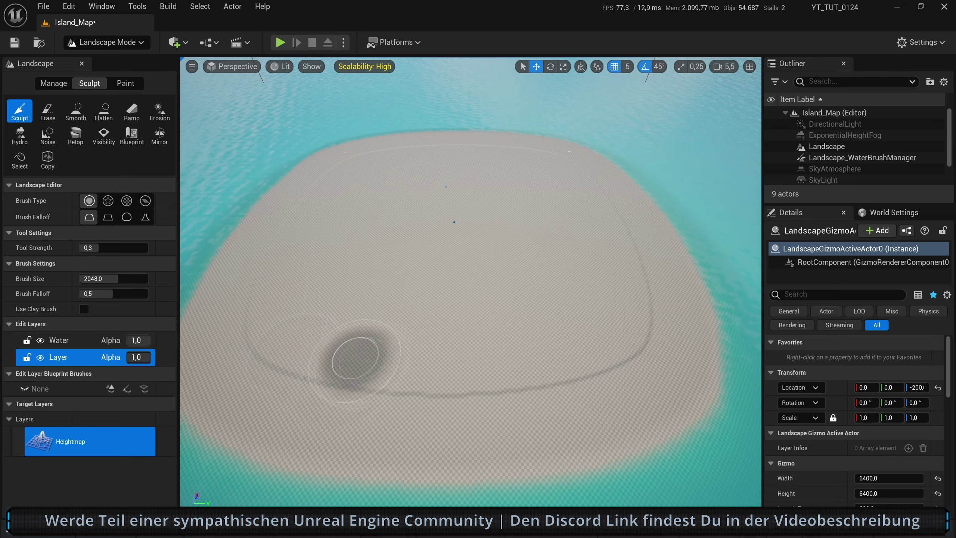
pyautogui.moveTo(348, 352); pyautogui.dragTo(432, 331, button='right')
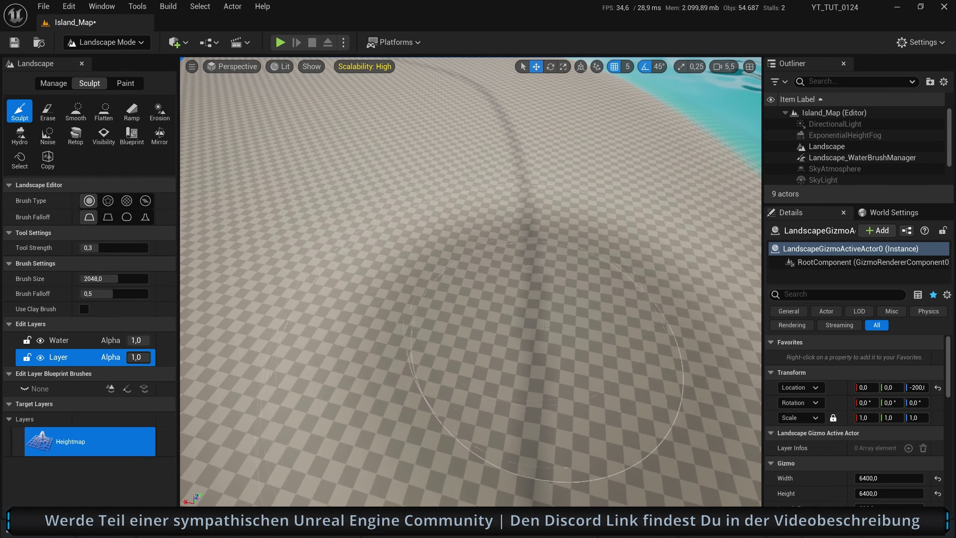
pyautogui.press('f')
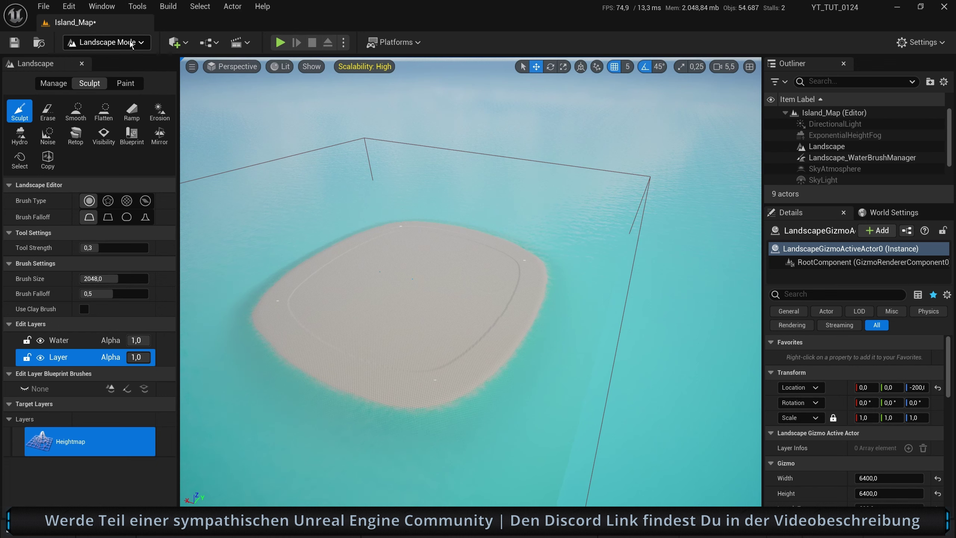
# - Set the Landscape actor's Location Z to 133 and view the island from the front
pyautogui.click(113, 43)
pyautogui.click(138, 67)
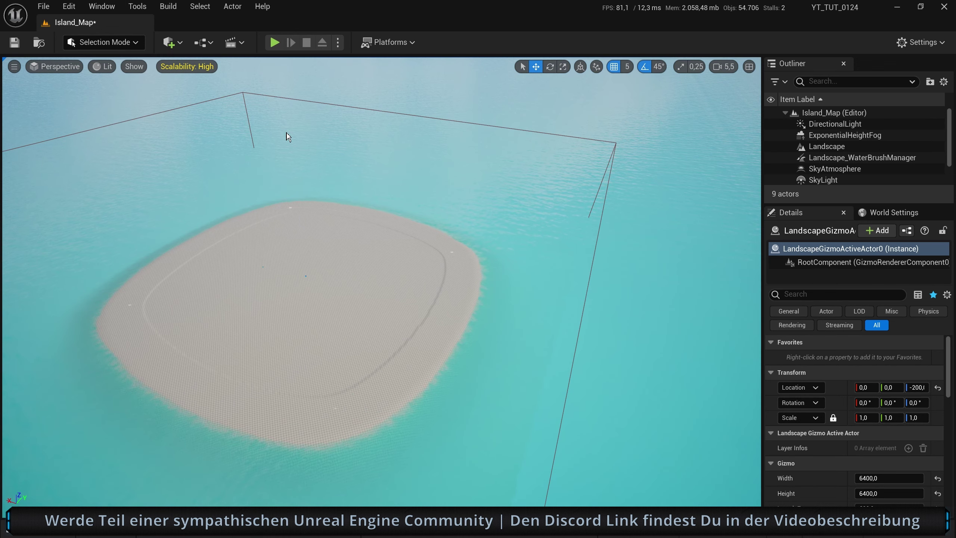
pyautogui.click(826, 146)
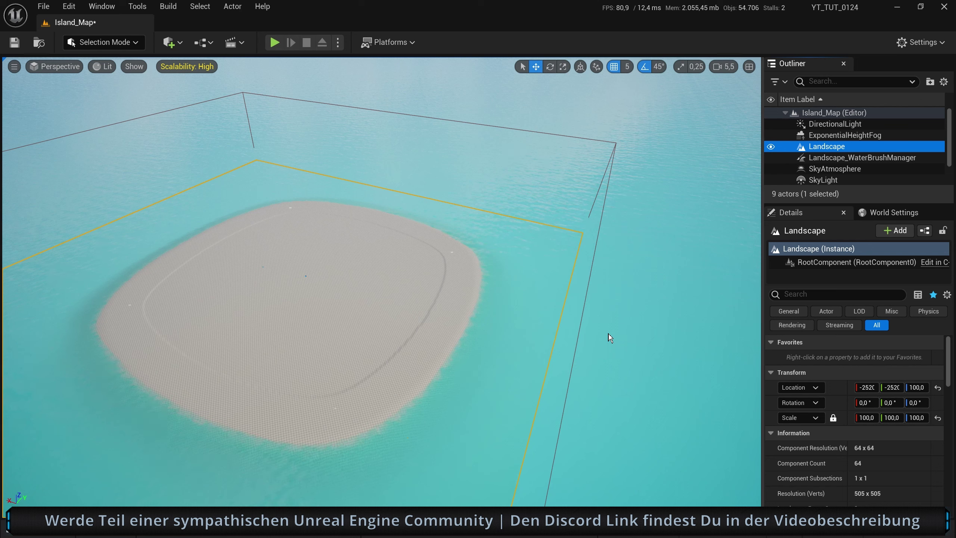
pyautogui.click(916, 387)
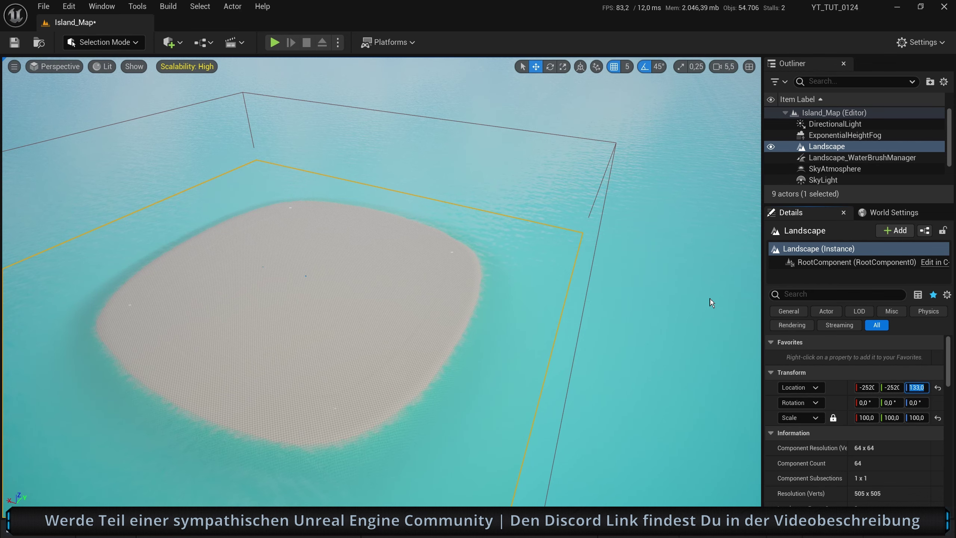
pyautogui.moveTo(712, 302); pyautogui.dragTo(696, 298, button='right')
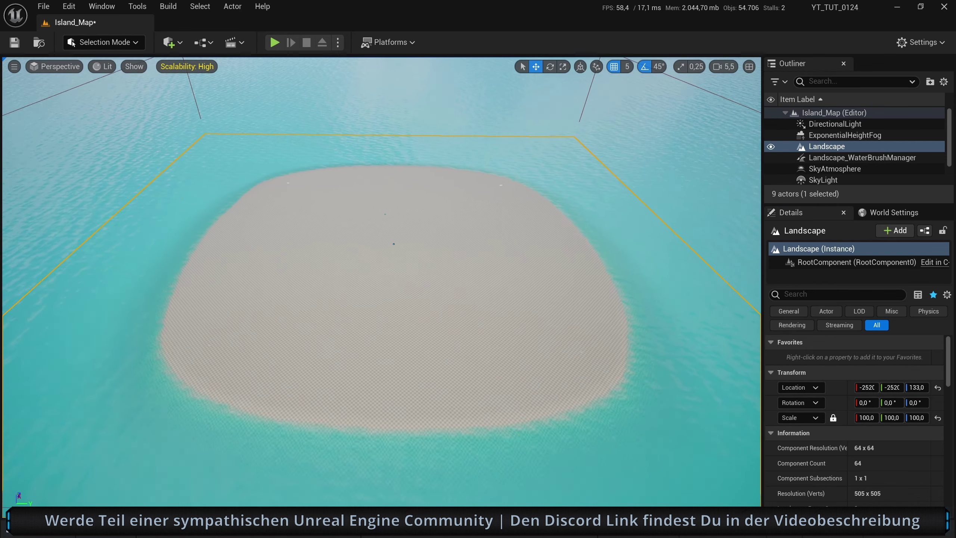
pyautogui.scroll(2, 686, 319)
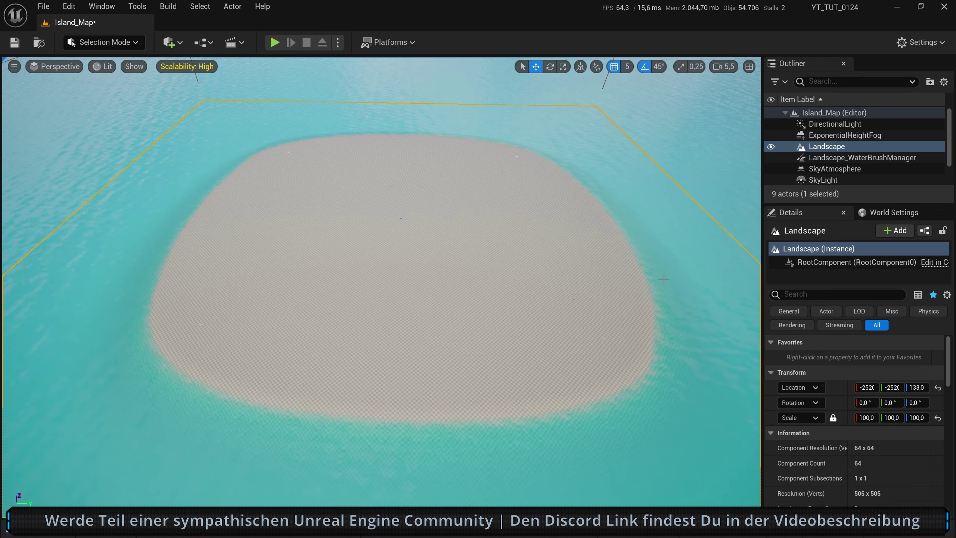
pyautogui.scroll(-2, 836, 166)
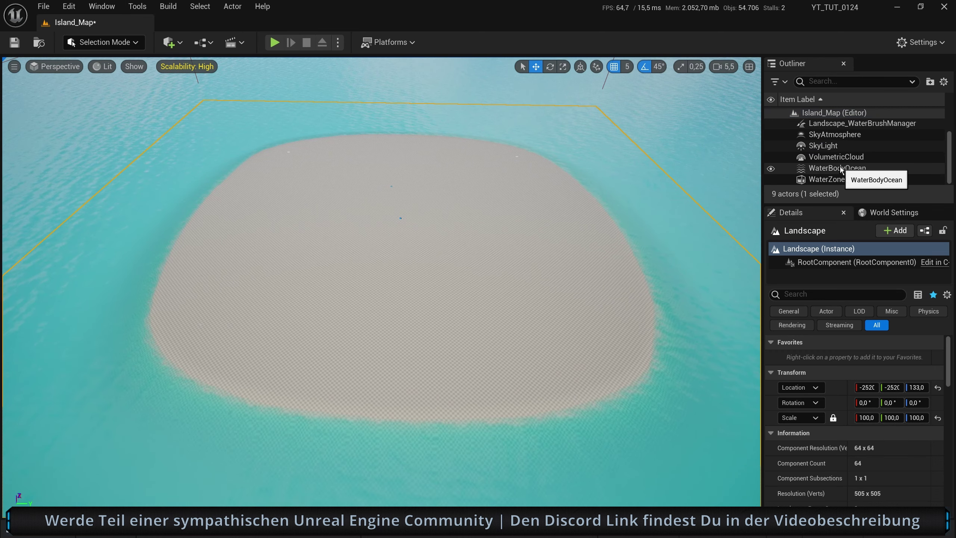
# - Select the WaterBodyOcean spline and pull its lower-right and lower-left points inward
pyautogui.click(837, 168)
pyautogui.click(402, 375)
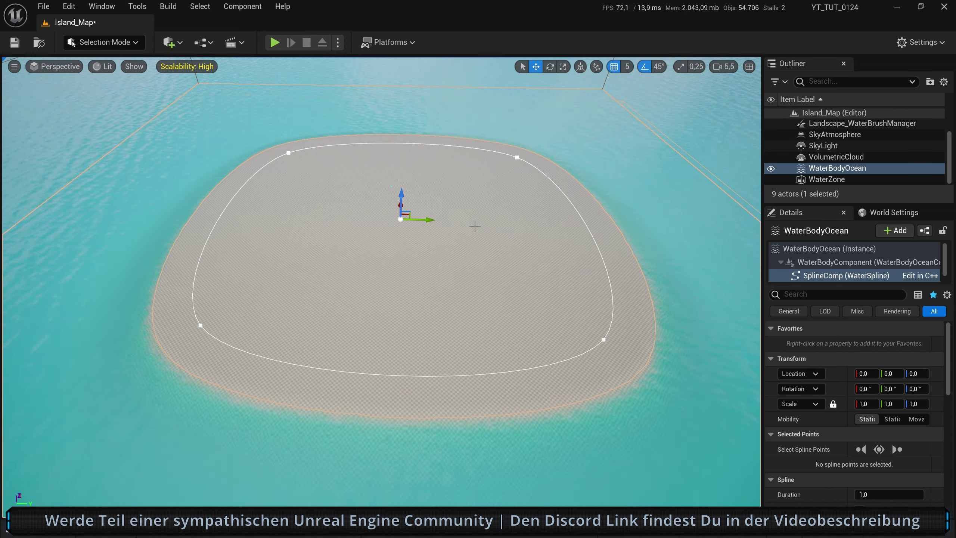
pyautogui.click(604, 340)
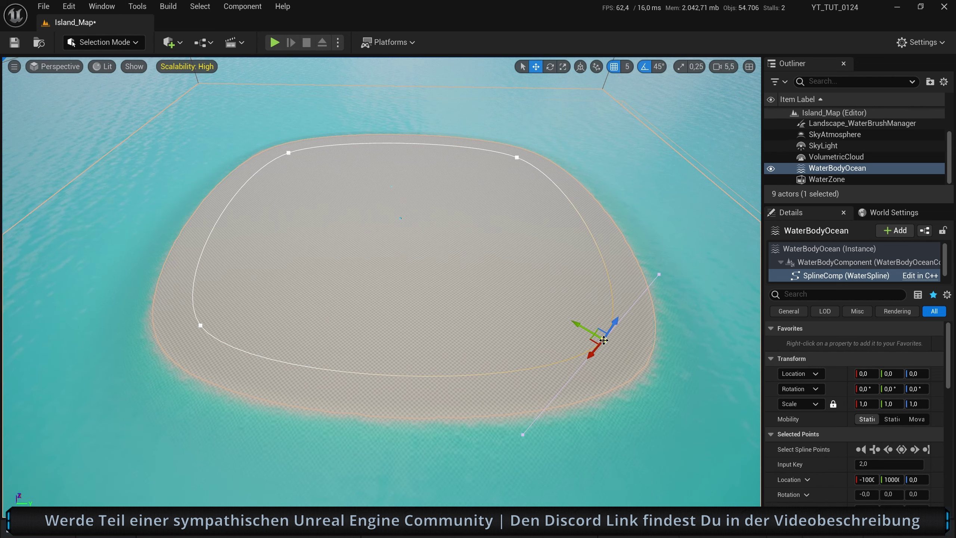
pyautogui.moveTo(581, 325); pyautogui.dragTo(357, 191)
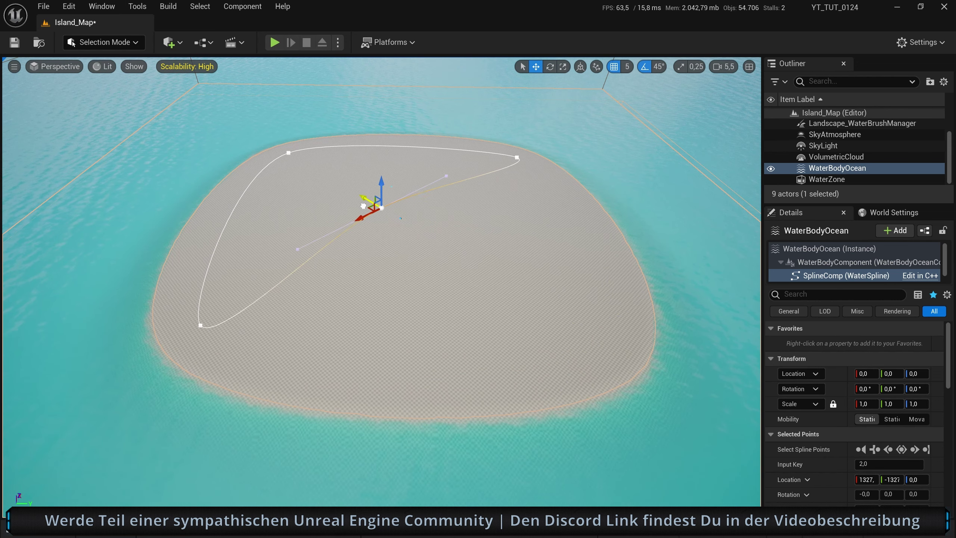
pyautogui.click(200, 327)
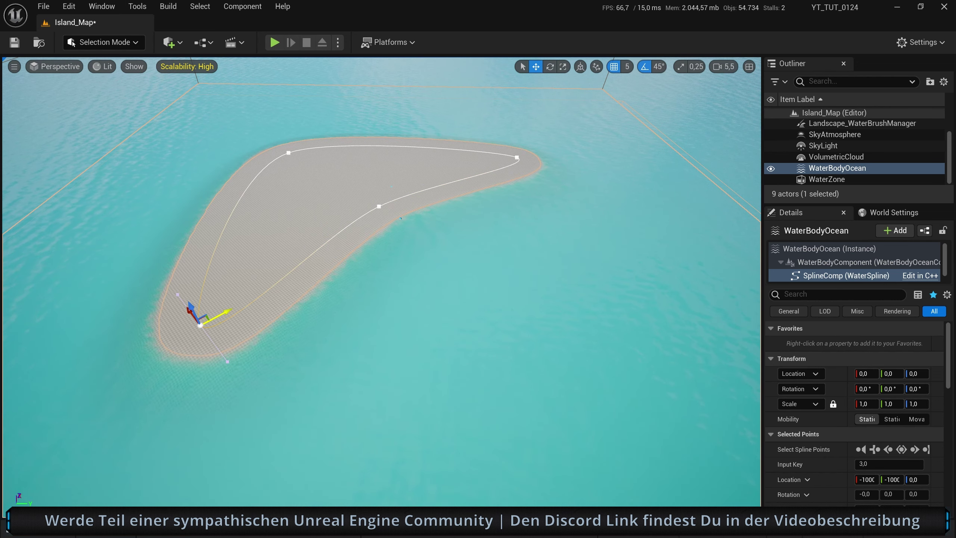
pyautogui.moveTo(199, 326); pyautogui.dragTo(350, 216)
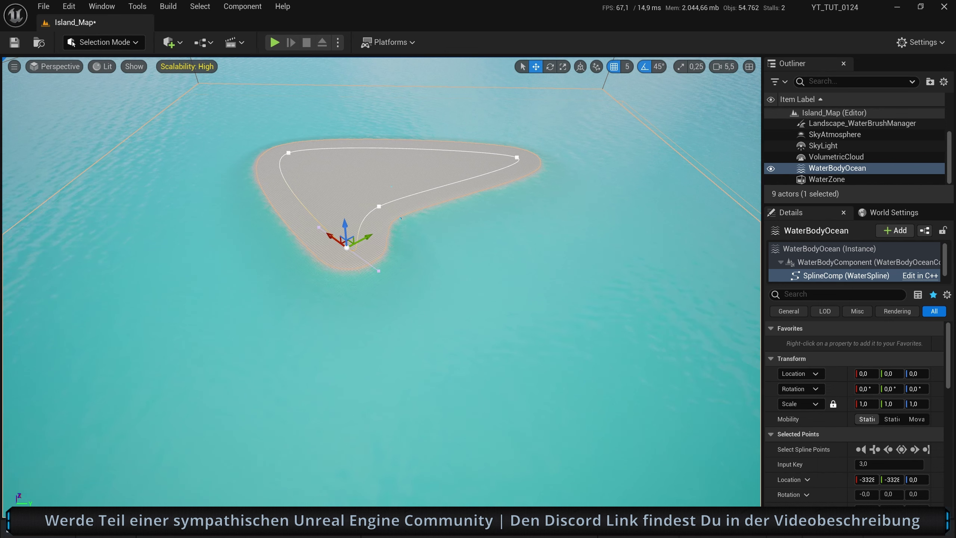
# - Select the upper-right spline point and fly around to inspect the bent island
pyautogui.click(517, 157)
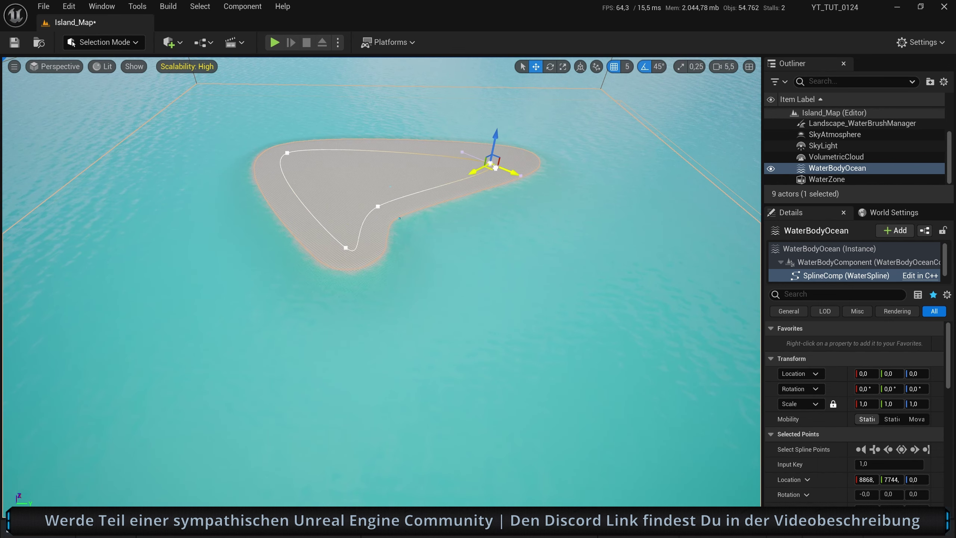
pyautogui.moveTo(438, 191); pyautogui.dragTo(469, 280, button='right')
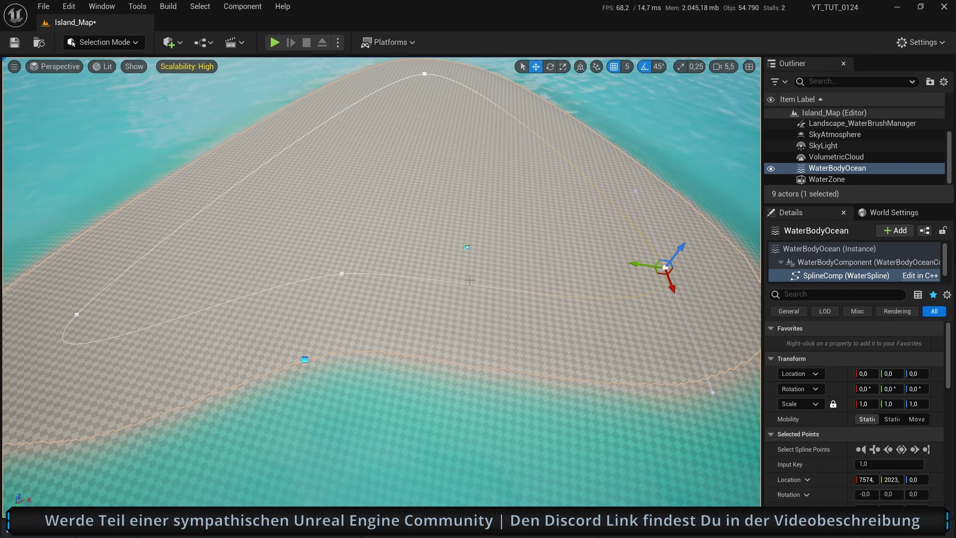
pyautogui.scroll(-5, 466, 278)
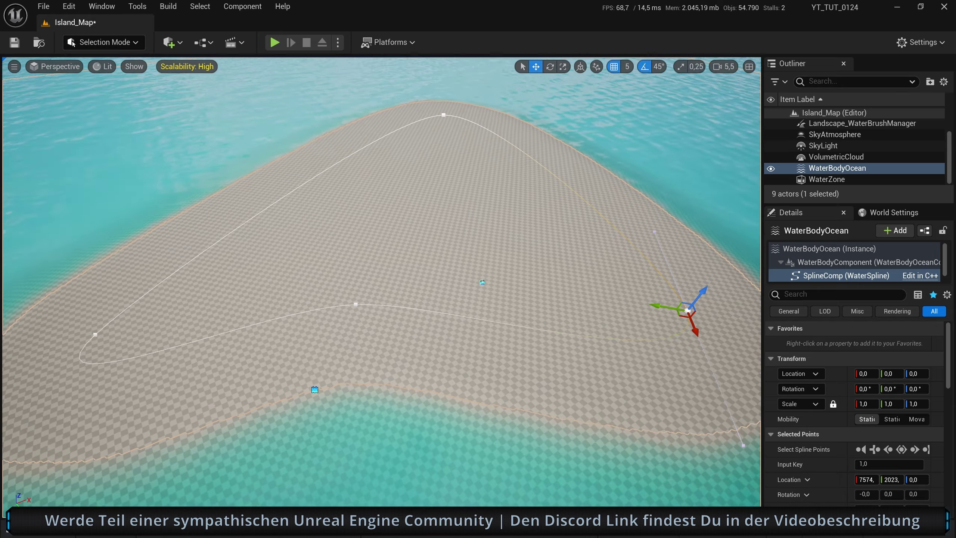
pyautogui.scroll(-5, 470, 280)
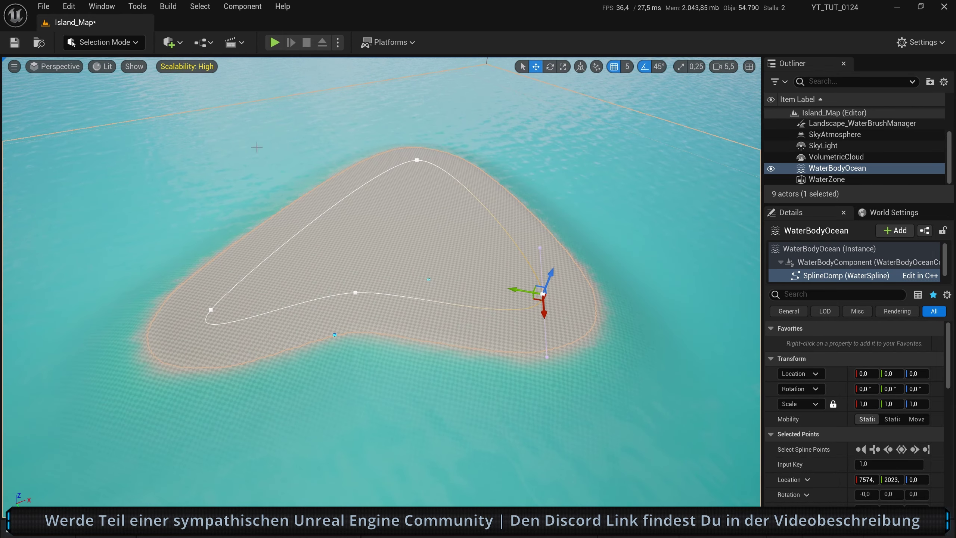
pyautogui.moveTo(228, 349); pyautogui.dragTo(210, 369, button='right')
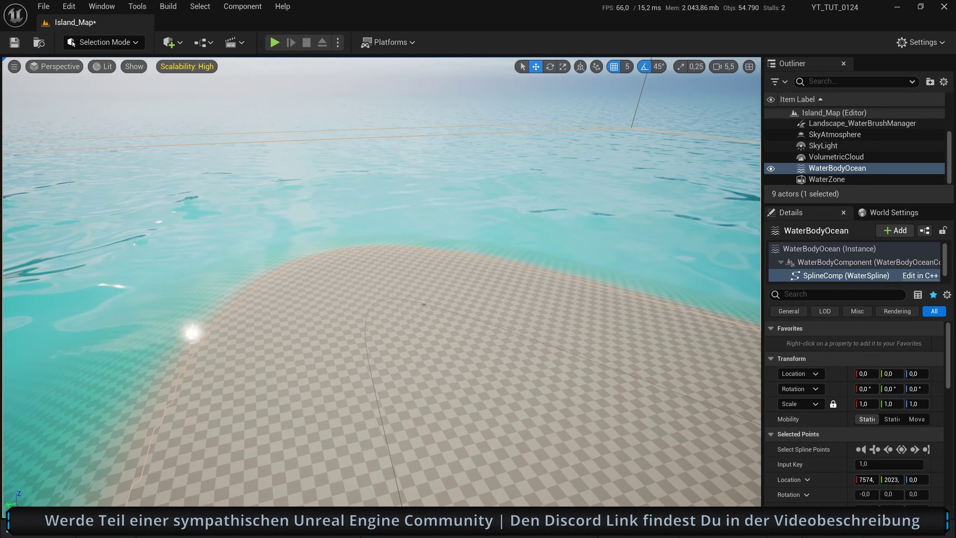
pyautogui.moveTo(210, 368); pyautogui.dragTo(246, 348, button='right')
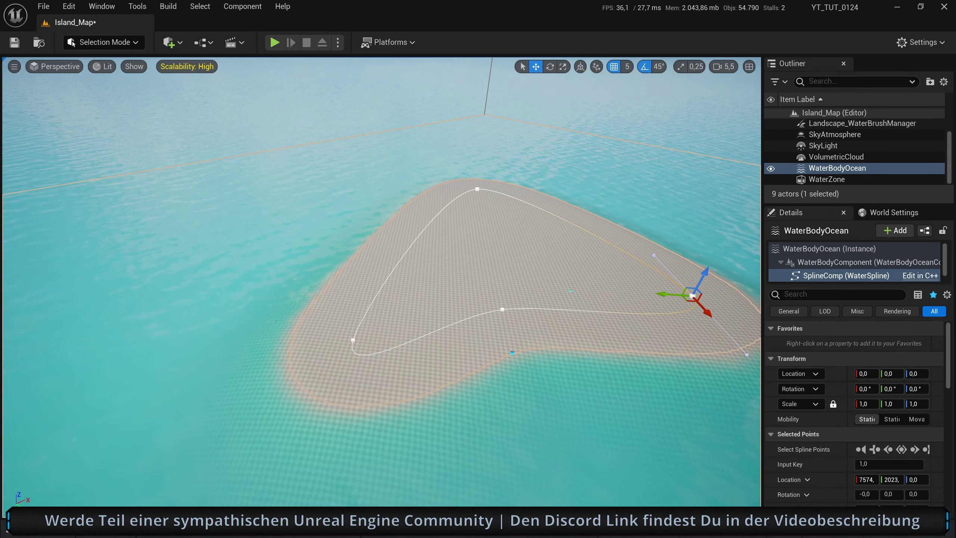
pyautogui.click(115, 45)
# - In Landscape mode, sculpt a raised mound in the middle of the sand island
pyautogui.click(122, 75)
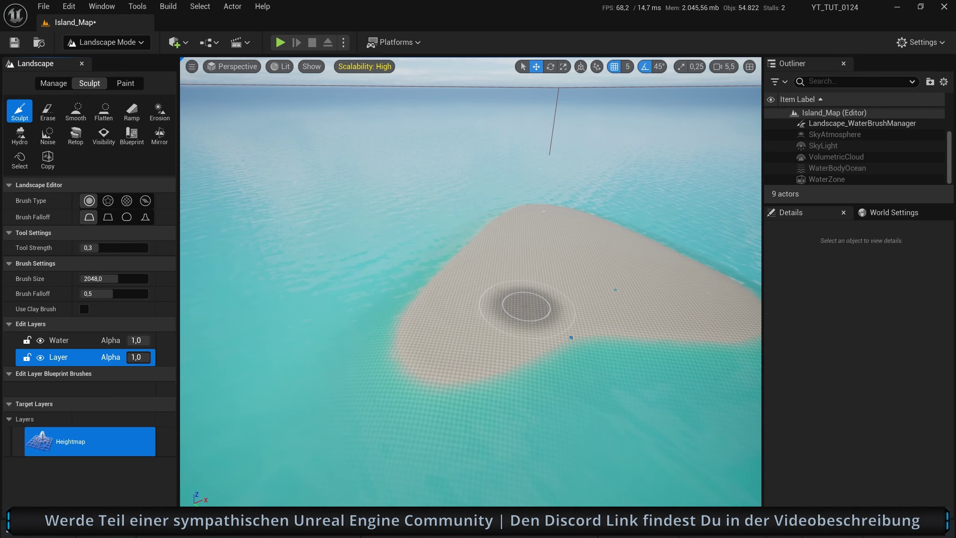
pyautogui.moveTo(526, 307); pyautogui.dragTo(538, 288)
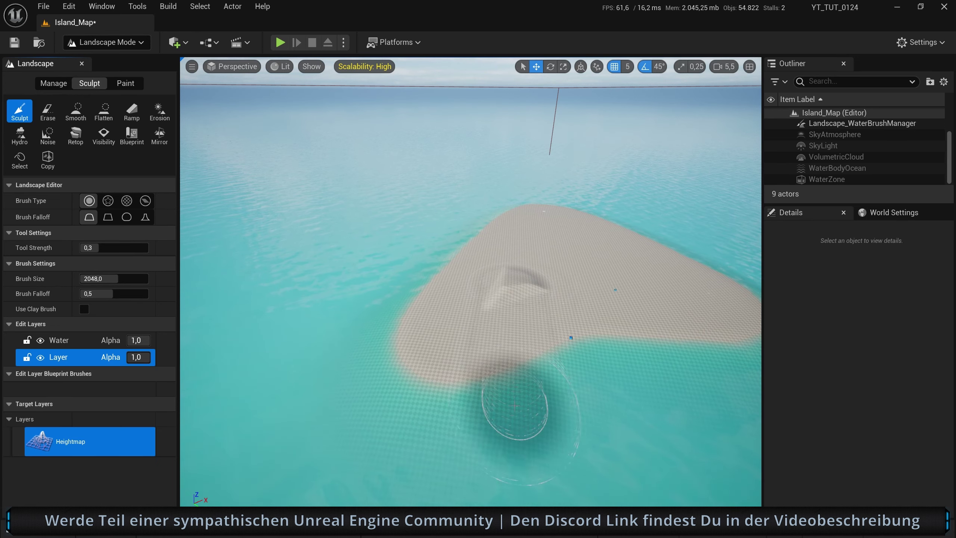
pyautogui.moveTo(491, 416)
pyautogui.mouseDown(button='right')
pyautogui.moveTo(572, 414)
pyautogui.moveTo(533, 459)
pyautogui.mouseUp(button='right')
pyautogui.moveTo(618, 409); pyautogui.dragTo(639, 399, button='right')
pyautogui.scroll(-5, 501, 395)
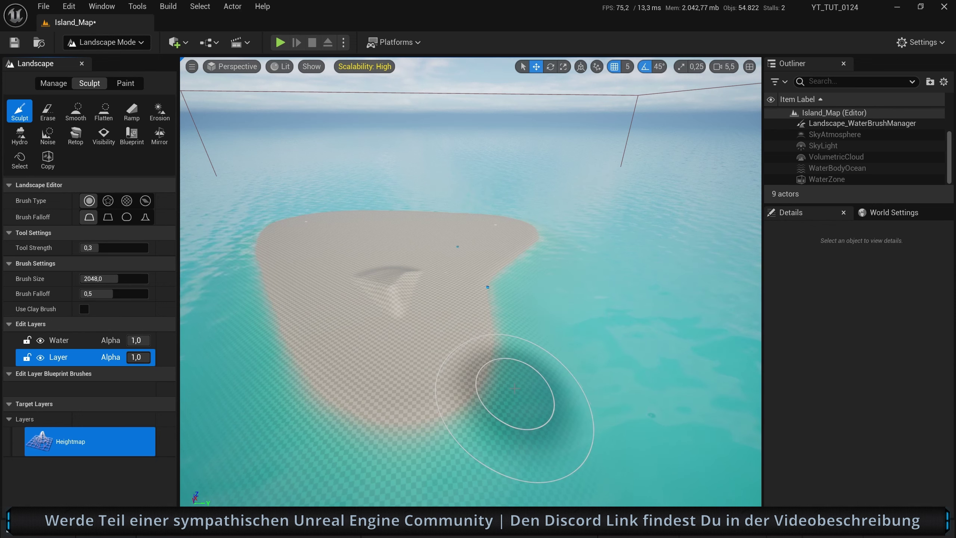
pyautogui.moveTo(491, 341)
pyautogui.mouseDown(button='right')
pyautogui.moveTo(490, 361)
pyautogui.moveTo(629, 326)
pyautogui.mouseUp(button='right')
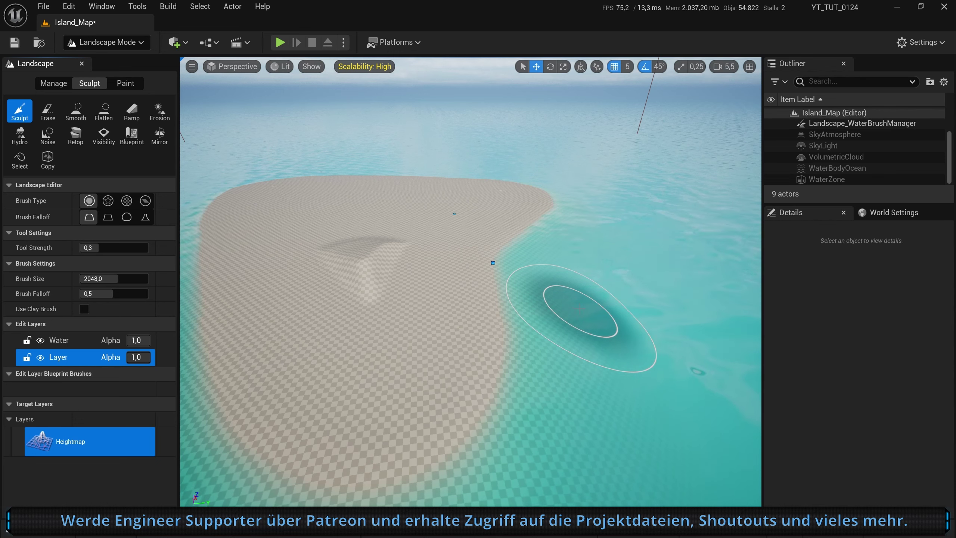
pyautogui.rightClick(56, 346)
# - Create edit layer Layer1 and sculpt a furrowed area mid-island plus a bump at the far shore
pyautogui.click(81, 371)
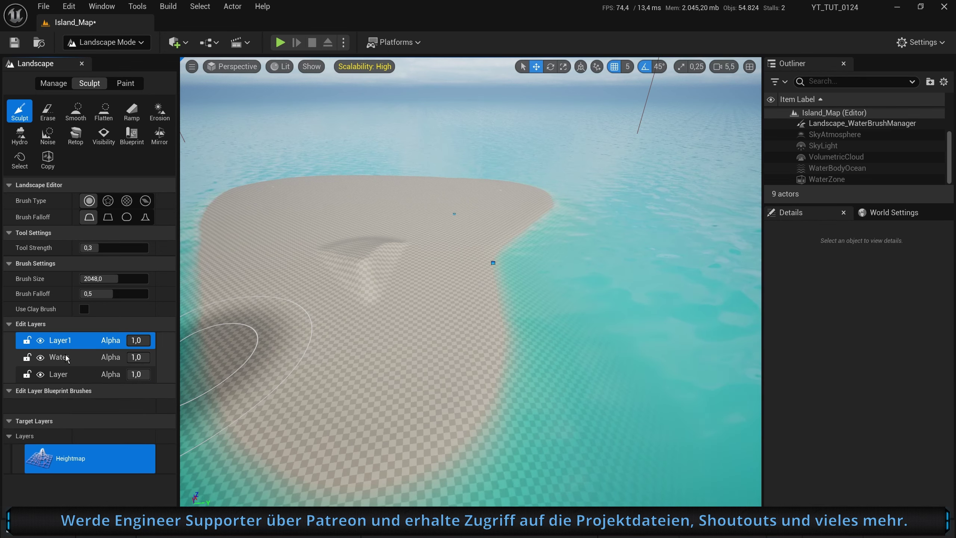
pyautogui.moveTo(474, 388)
pyautogui.mouseDown()
pyautogui.moveTo(594, 360)
pyautogui.moveTo(563, 392)
pyautogui.mouseUp()
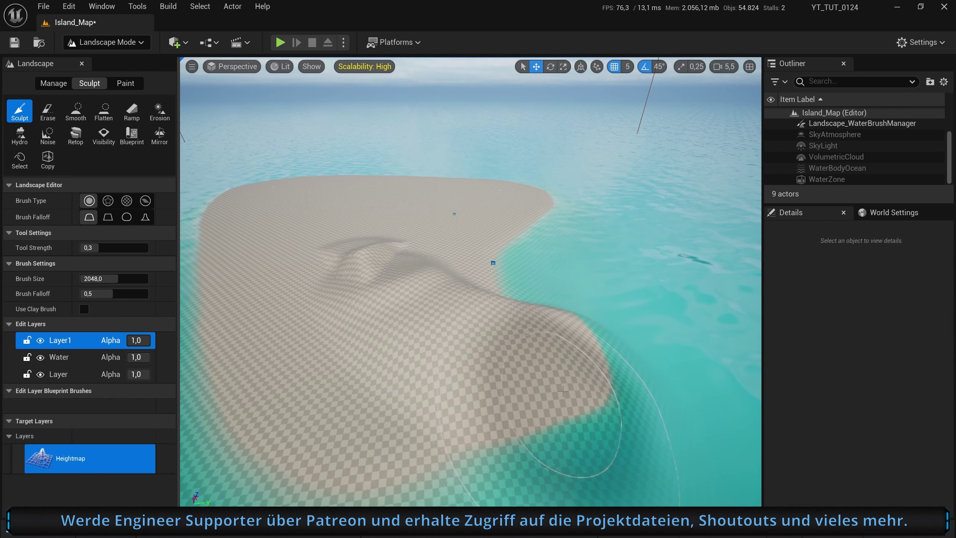
pyautogui.click(553, 194)
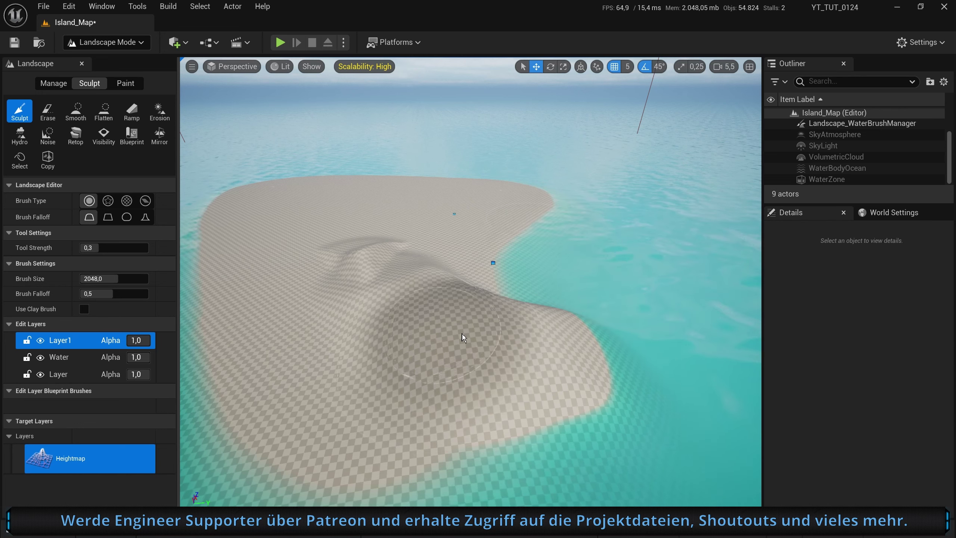
# - Paint with the Erosion tool across the dune to carve it into a ridge
pyautogui.click(159, 111)
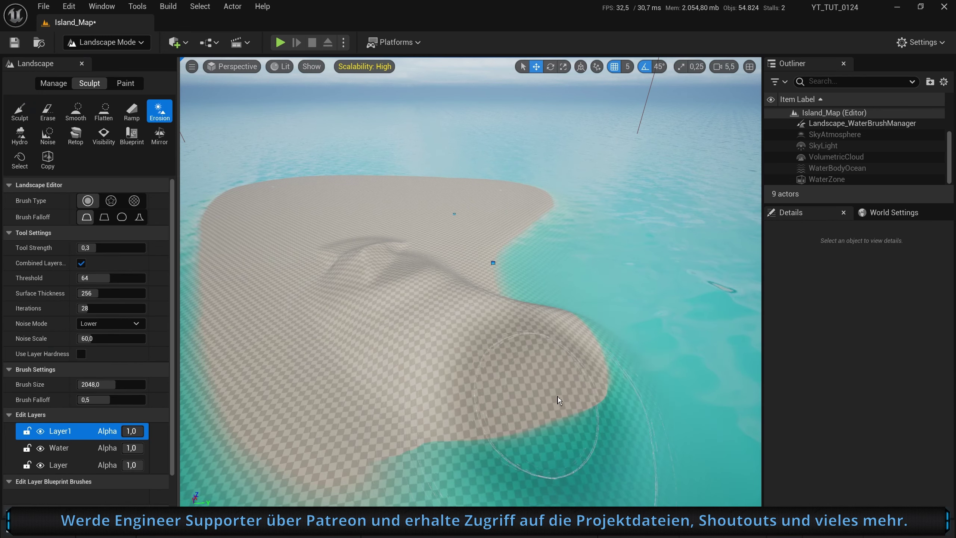
pyautogui.moveTo(557, 399); pyautogui.dragTo(452, 358, button='right')
pyautogui.moveTo(581, 295); pyautogui.dragTo(519, 371, button='right')
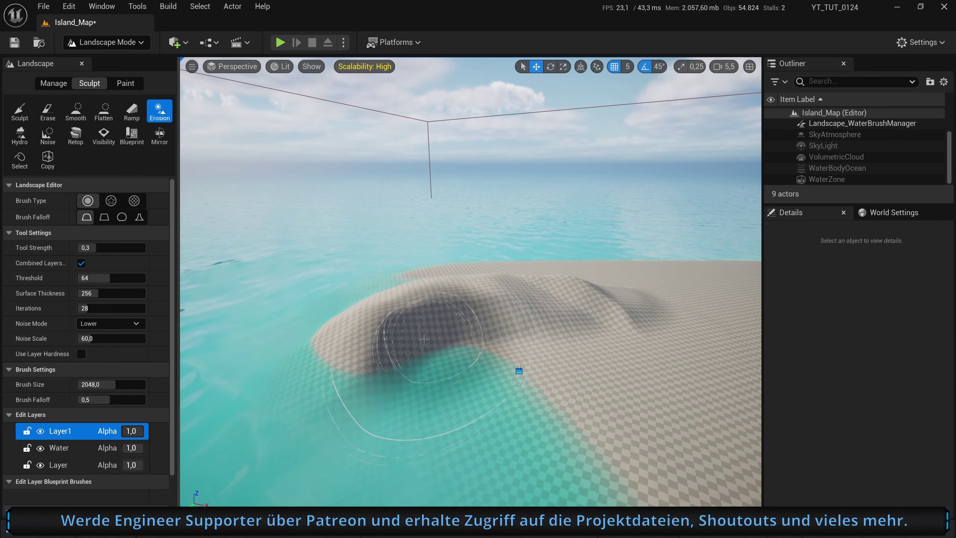
pyautogui.moveTo(427, 363)
pyautogui.mouseDown(button='right')
pyautogui.moveTo(427, 263)
pyautogui.moveTo(506, 330)
pyautogui.mouseUp(button='right')
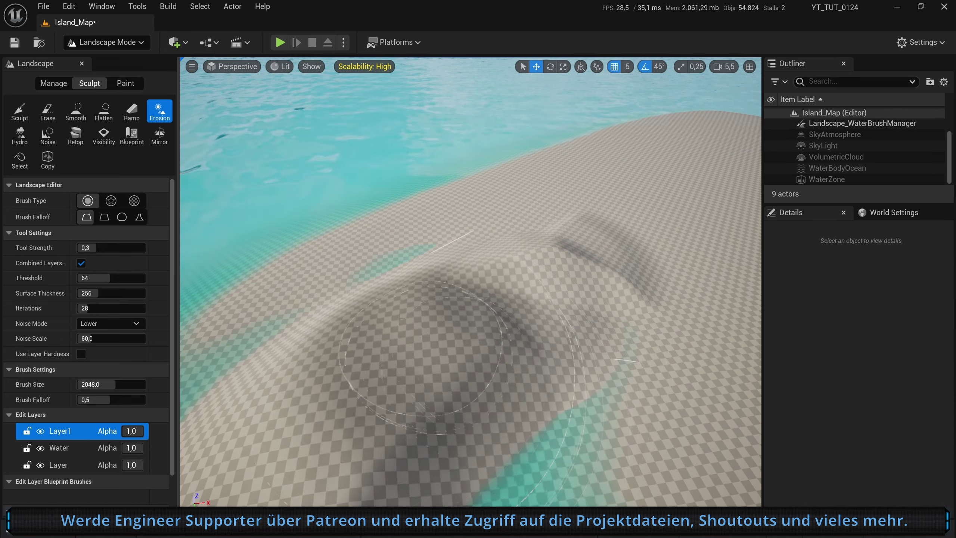
pyautogui.moveTo(507, 330); pyautogui.dragTo(507, 286, button='right')
# - Try the Noise and Hydro Erosion tools, then sculpt a rounded mound over the shallow water
pyautogui.click(47, 136)
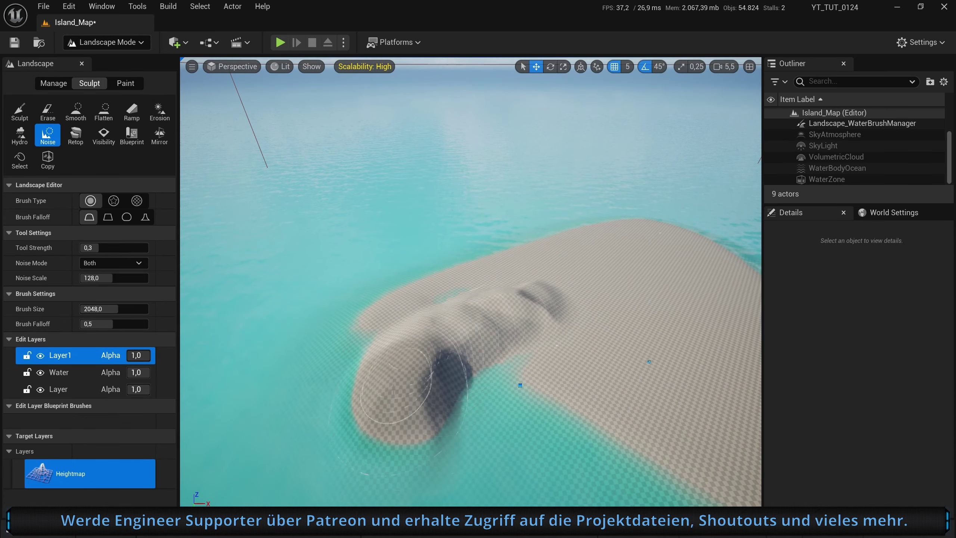
pyautogui.click(17, 141)
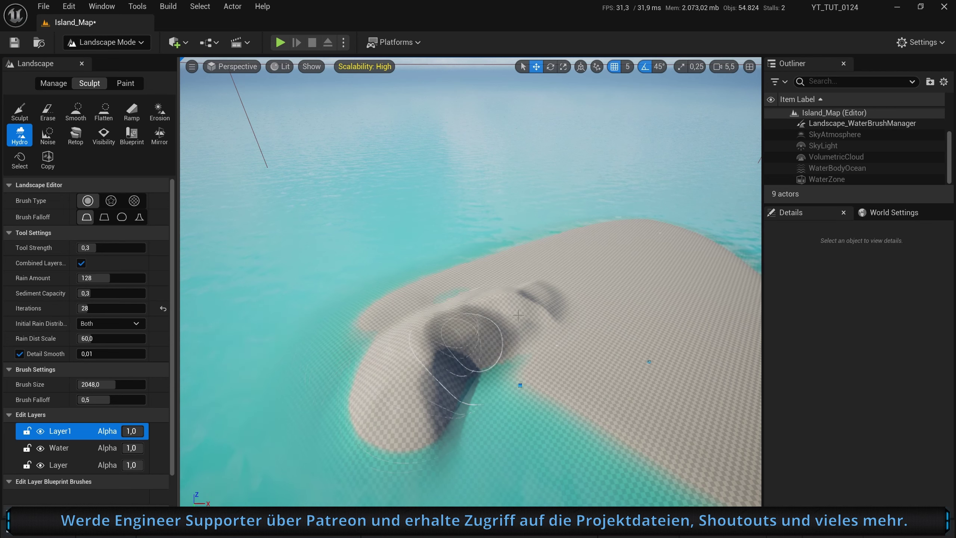
pyautogui.moveTo(469, 372); pyautogui.dragTo(444, 361, button='right')
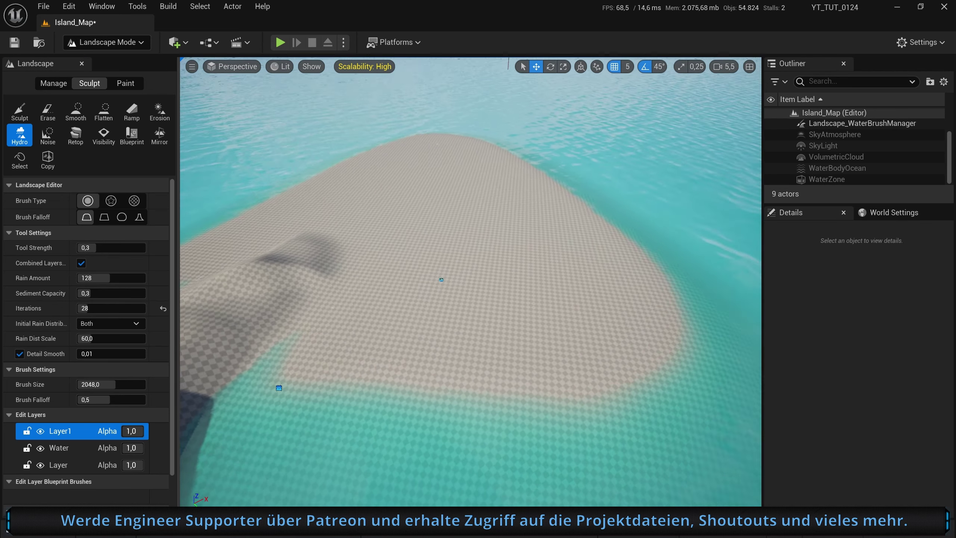
pyautogui.moveTo(538, 366); pyautogui.dragTo(466, 350, button='right')
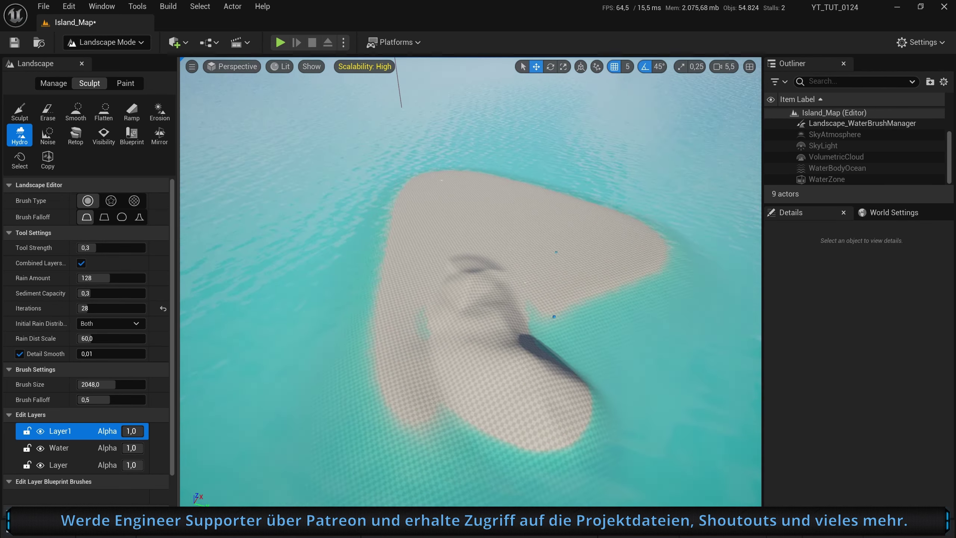
pyautogui.click(20, 111)
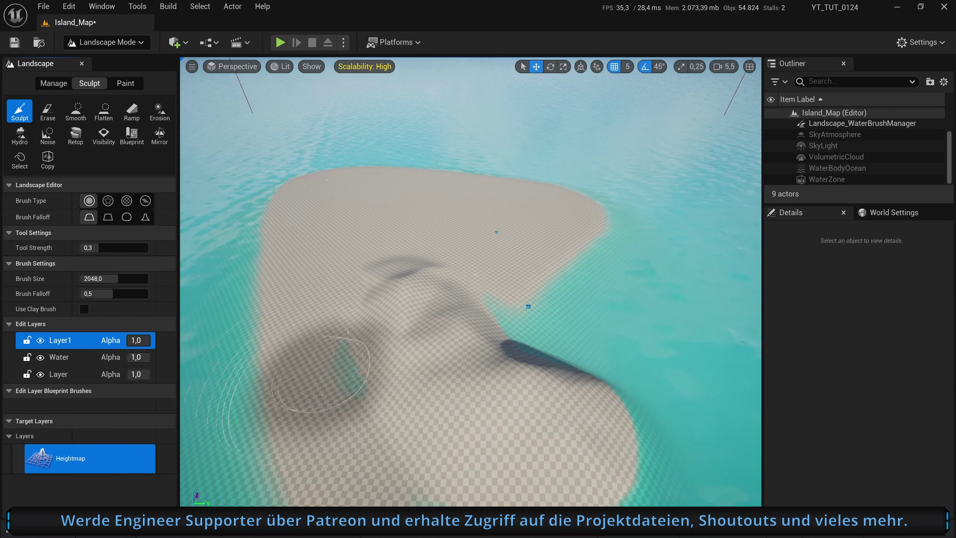
pyautogui.moveTo(416, 341); pyautogui.dragTo(451, 356, button='right')
pyautogui.moveTo(453, 355); pyautogui.dragTo(516, 363)
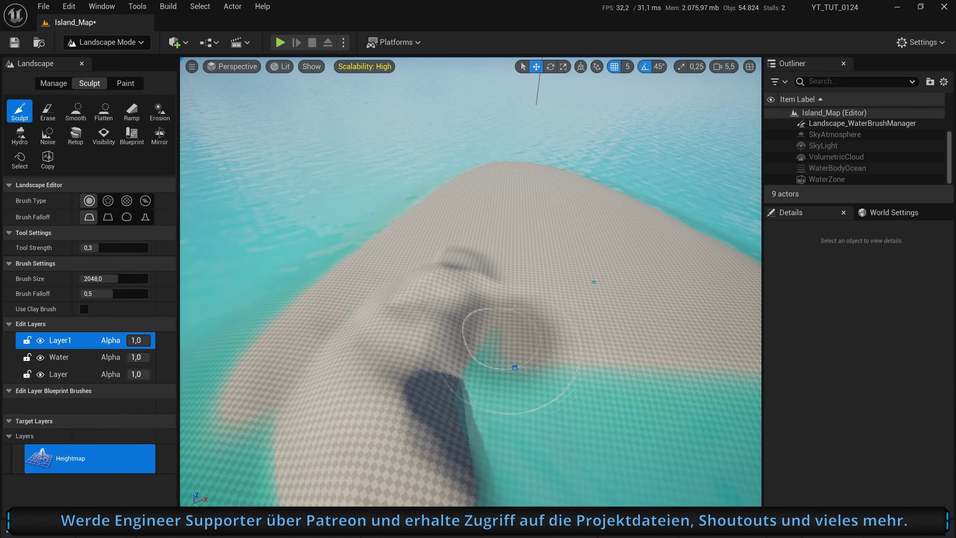
pyautogui.moveTo(516, 362); pyautogui.dragTo(538, 361, button='right')
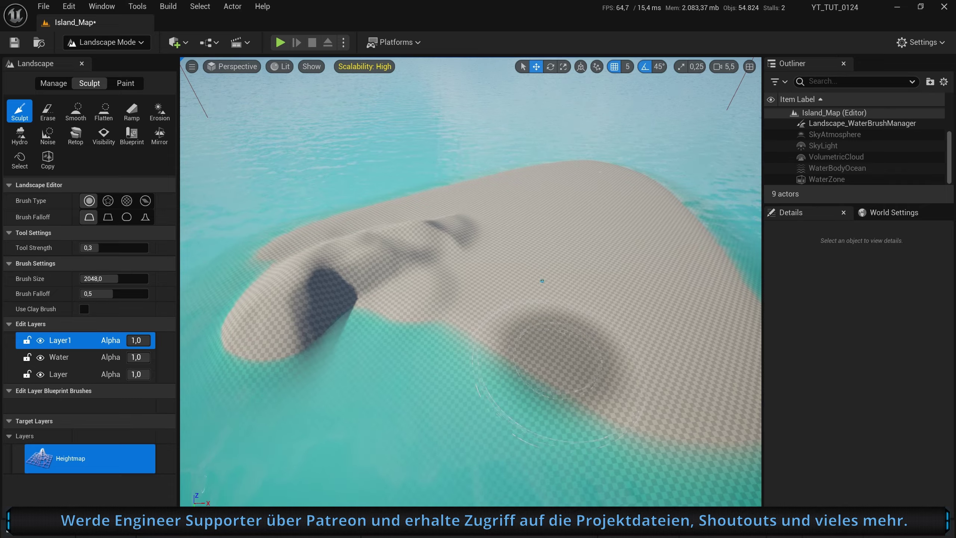
pyautogui.moveTo(541, 280)
pyautogui.mouseDown(button='right')
pyautogui.moveTo(568, 288)
pyautogui.moveTo(459, 240)
pyautogui.mouseUp(button='right')
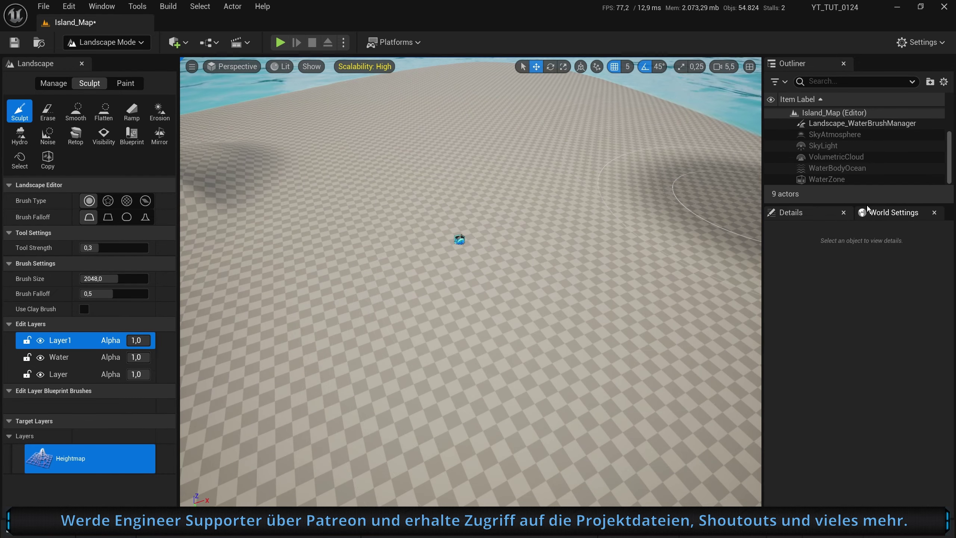
# - Show World Settings, then browse the Add Feature or Content Pack Content tab and cancel without adding anything
pyautogui.click(885, 217)
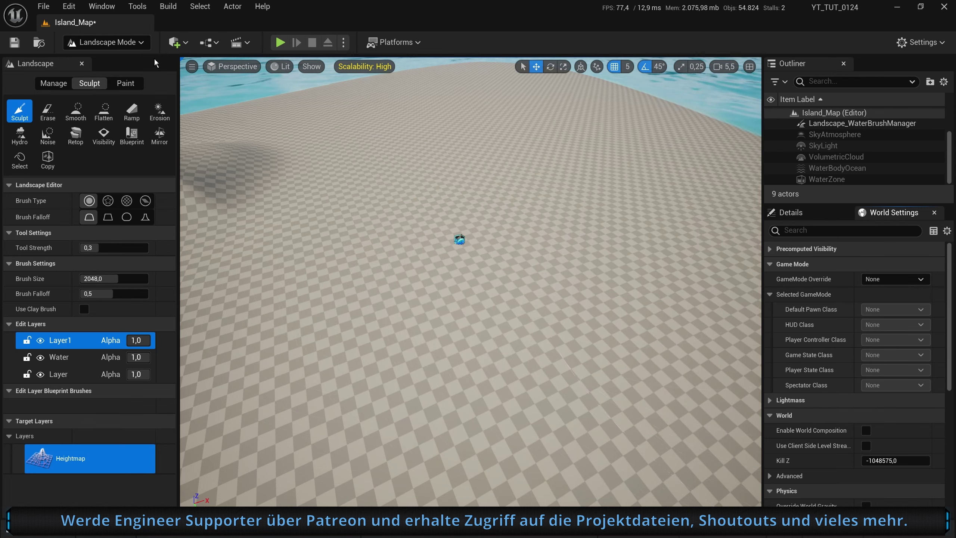
pyautogui.hotkey('ctrl', 'space')
pyautogui.click(36, 253)
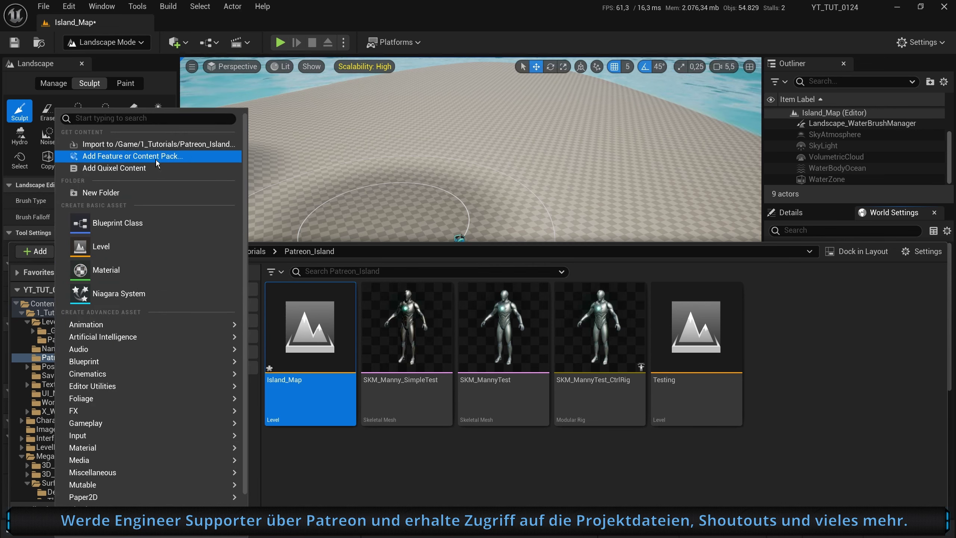
pyautogui.click(135, 156)
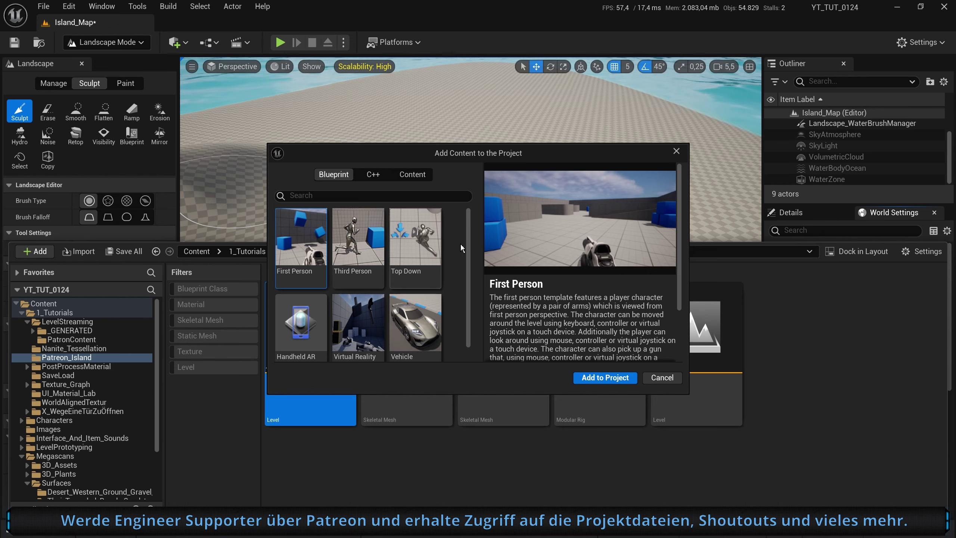
pyautogui.click(410, 176)
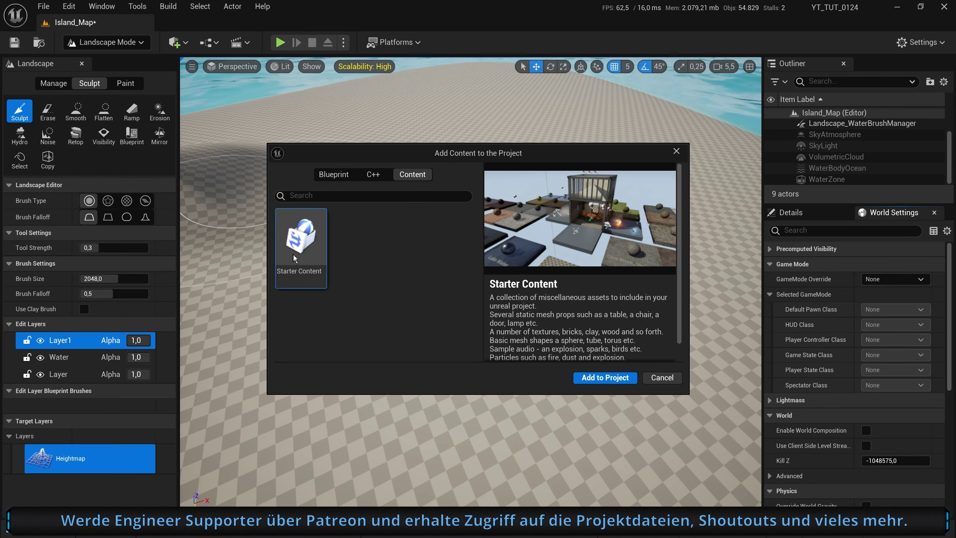
pyautogui.click(663, 378)
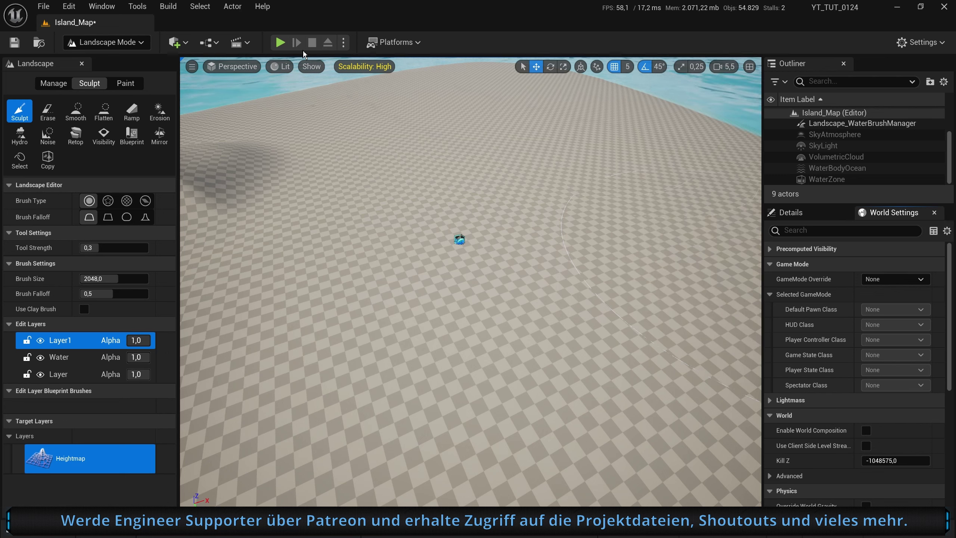
# - Set the level's GameMode Override to BP_ThirdPersonGameMode and start a Play session
pyautogui.click(110, 10)
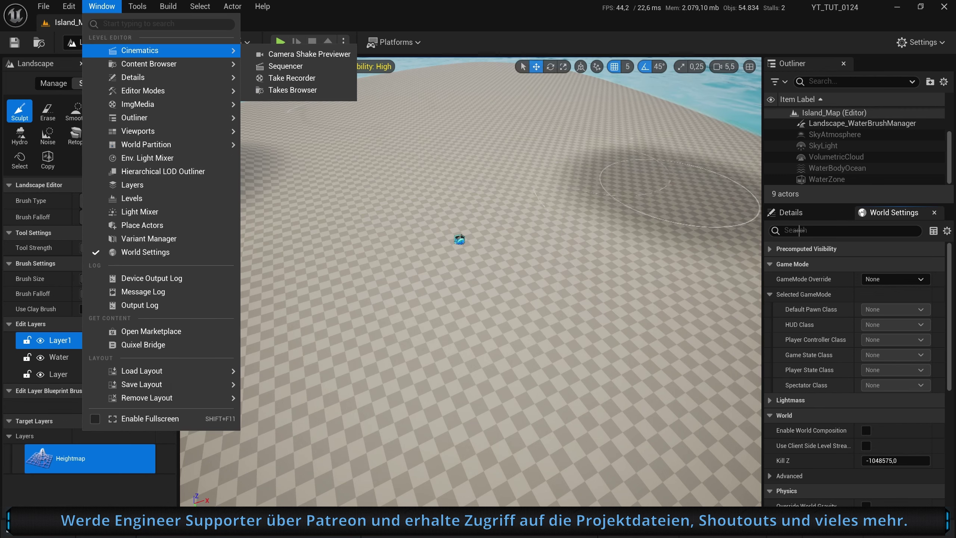
pyautogui.click(896, 217)
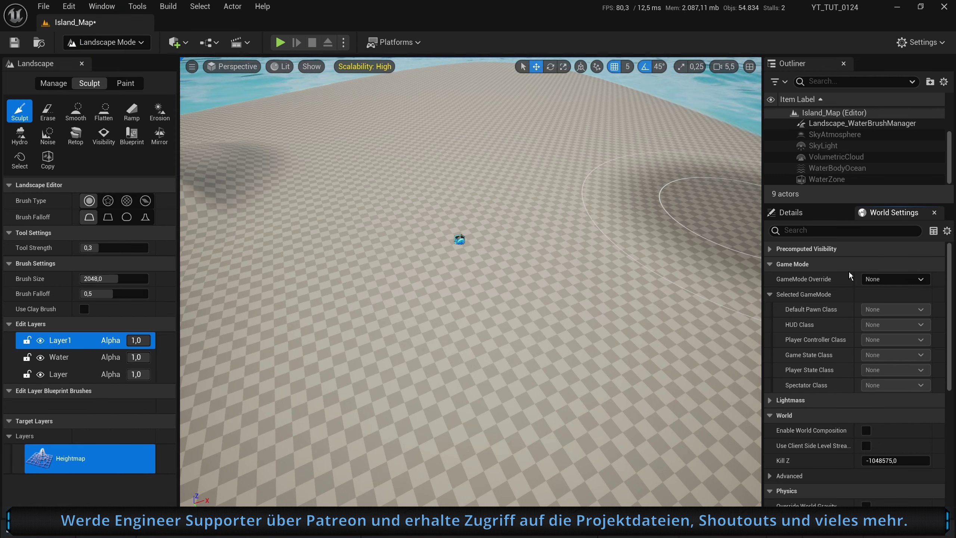
pyautogui.click(905, 281)
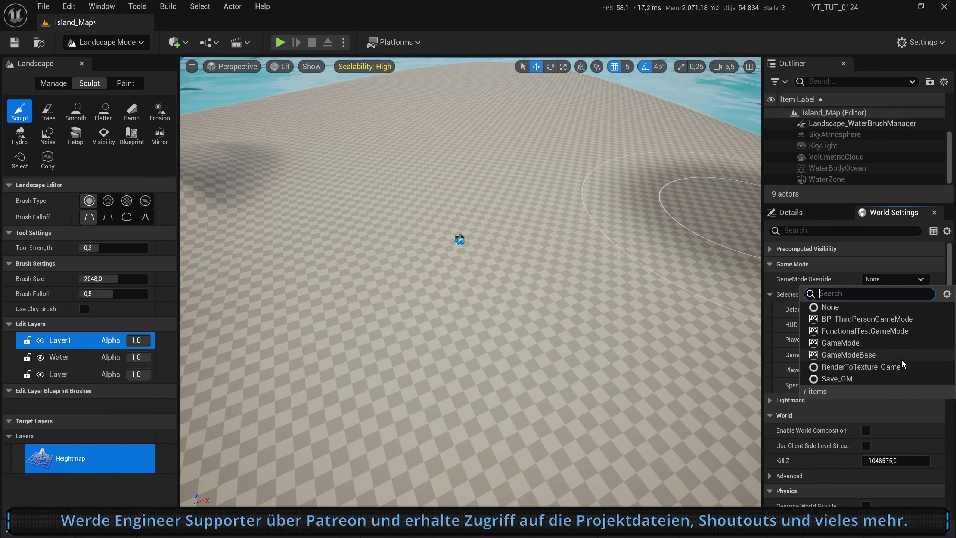
pyautogui.click(865, 319)
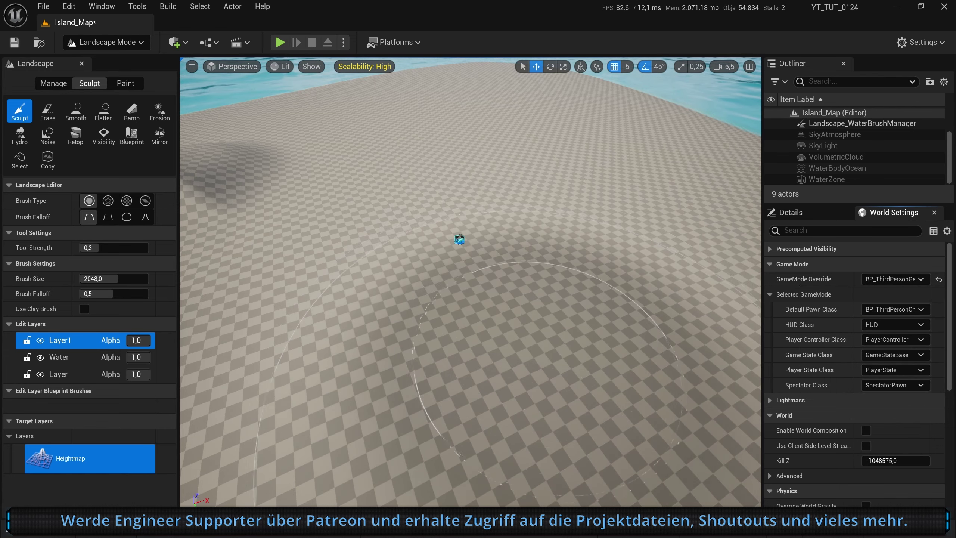
pyautogui.click(280, 41)
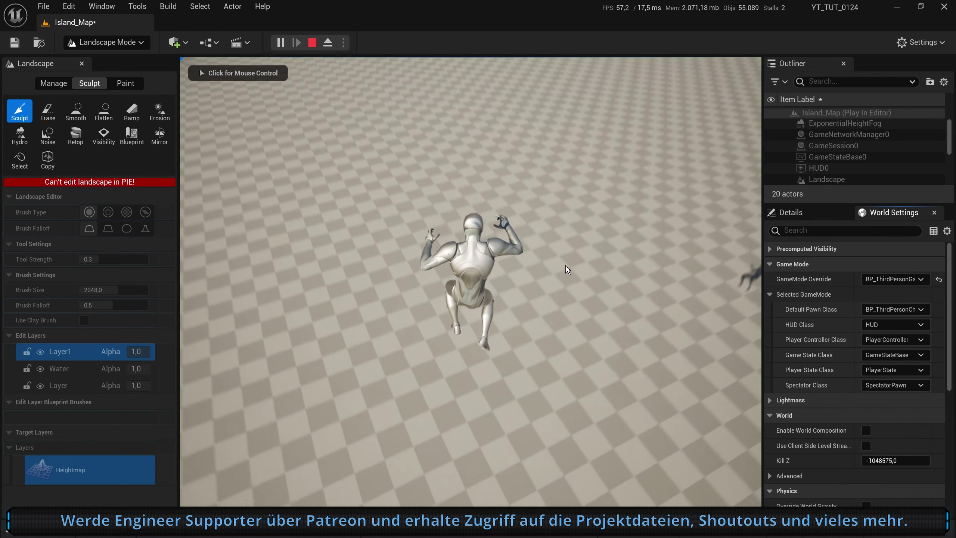
# - Take control of the mannequin and run it forward across the beach into the ocean
pyautogui.click(567, 269)
pyautogui.press('w')
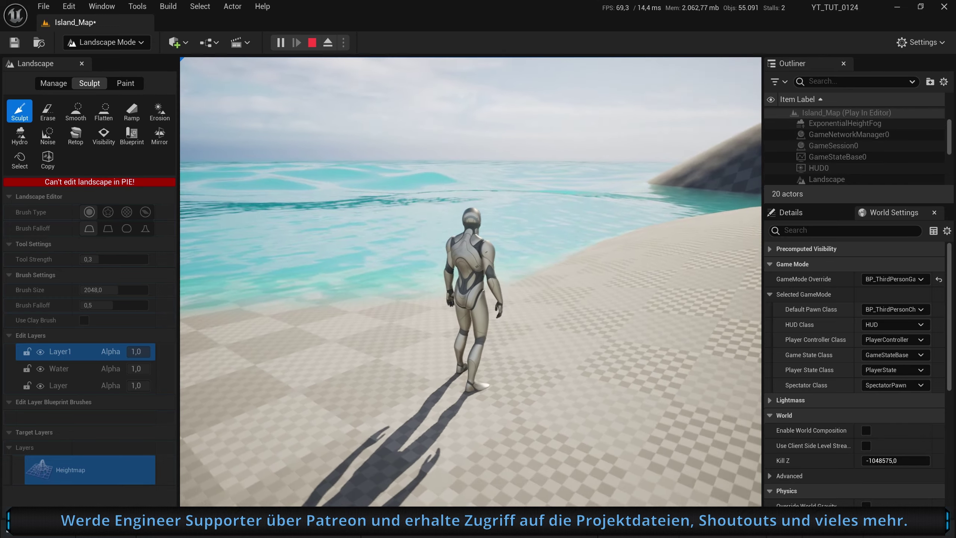
# - Stop the playtest, view the beach from above, and switch to Selection Mode
pyautogui.press('Escape')
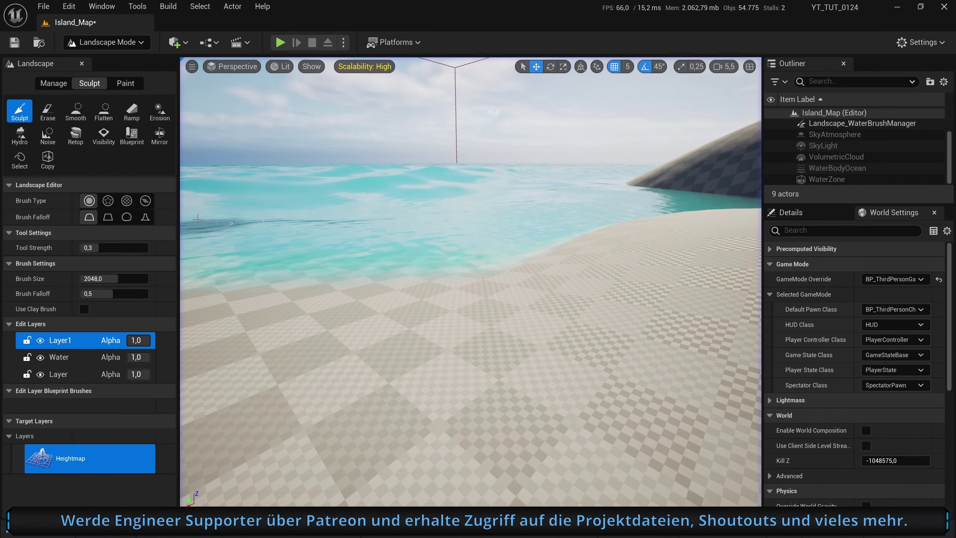
pyautogui.moveTo(417, 184)
pyautogui.mouseDown(button='right')
pyautogui.moveTo(428, 368)
pyautogui.moveTo(465, 271)
pyautogui.mouseUp(button='right')
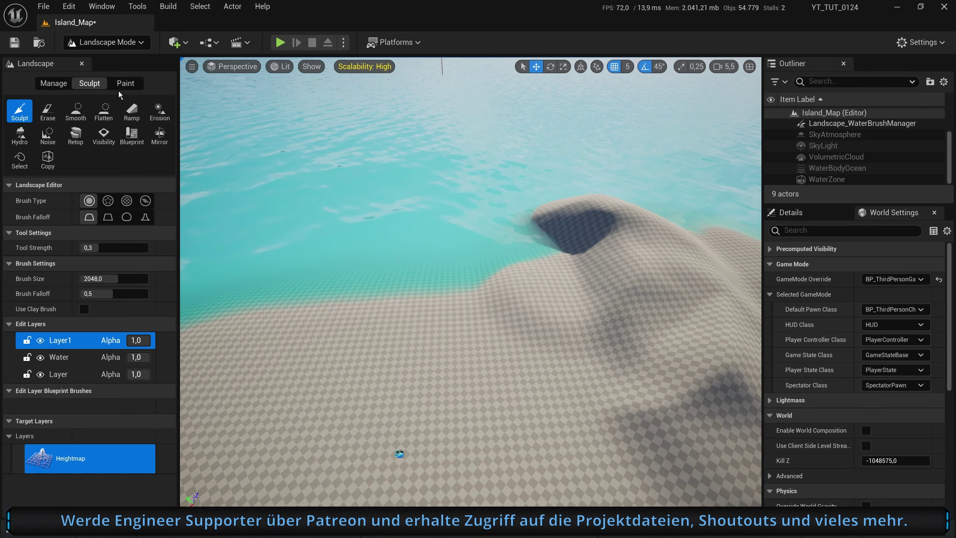
pyautogui.click(109, 42)
pyautogui.click(99, 62)
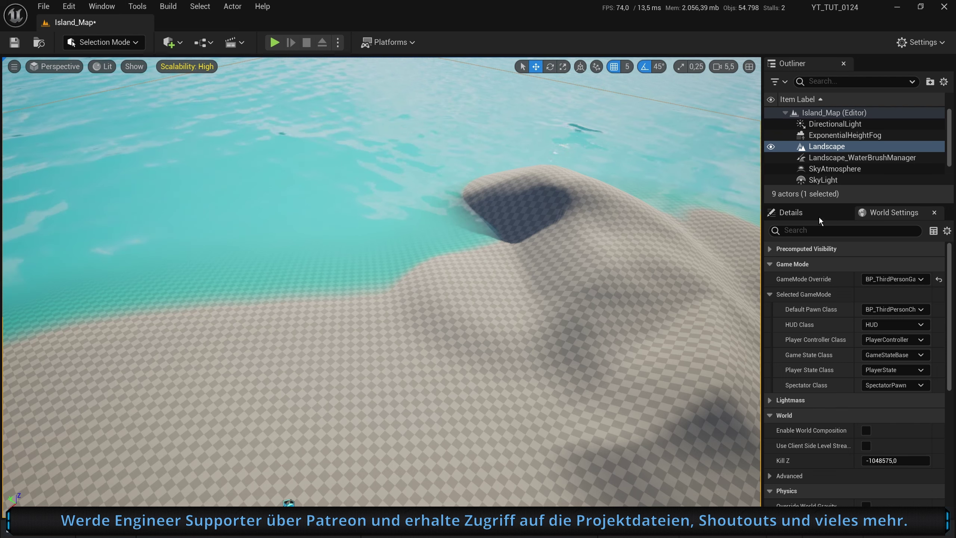
# - Show the Landscape's Details and check its Collision Presets, keeping BlockAll
pyautogui.click(807, 218)
pyautogui.scroll(-5, 854, 347)
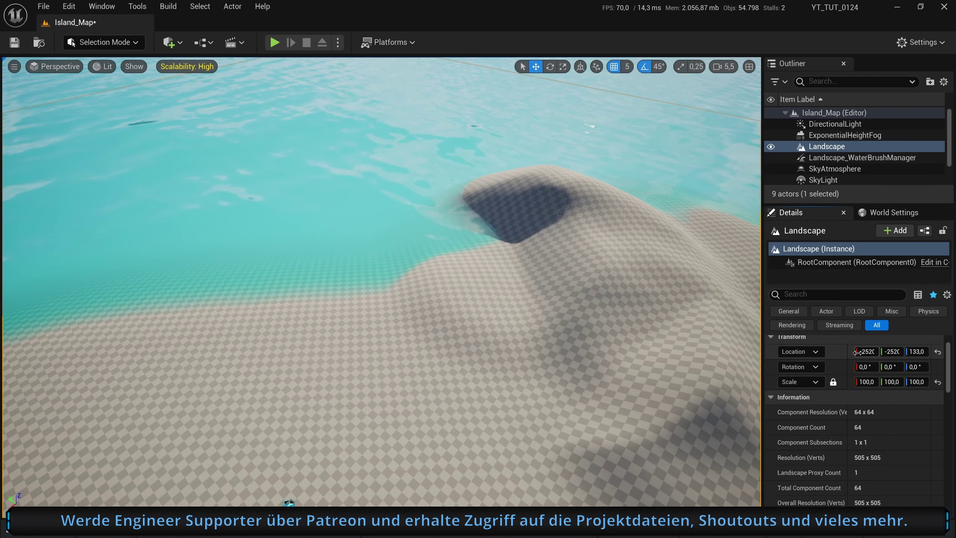
pyautogui.scroll(-3, 860, 359)
pyautogui.scroll(-3, 860, 359)
pyautogui.scroll(-3, 861, 361)
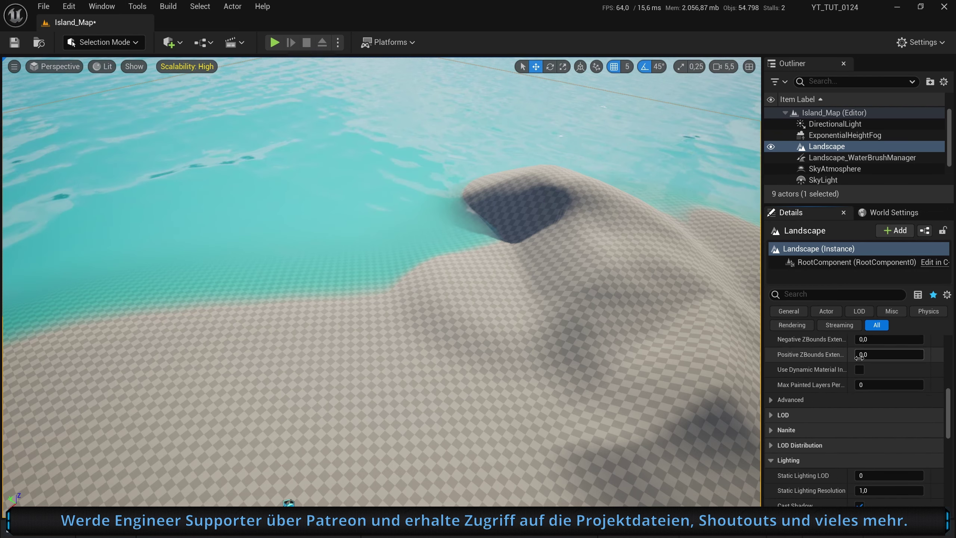
pyautogui.scroll(-3, 862, 362)
pyautogui.scroll(-2, 861, 363)
pyautogui.scroll(-2, 861, 362)
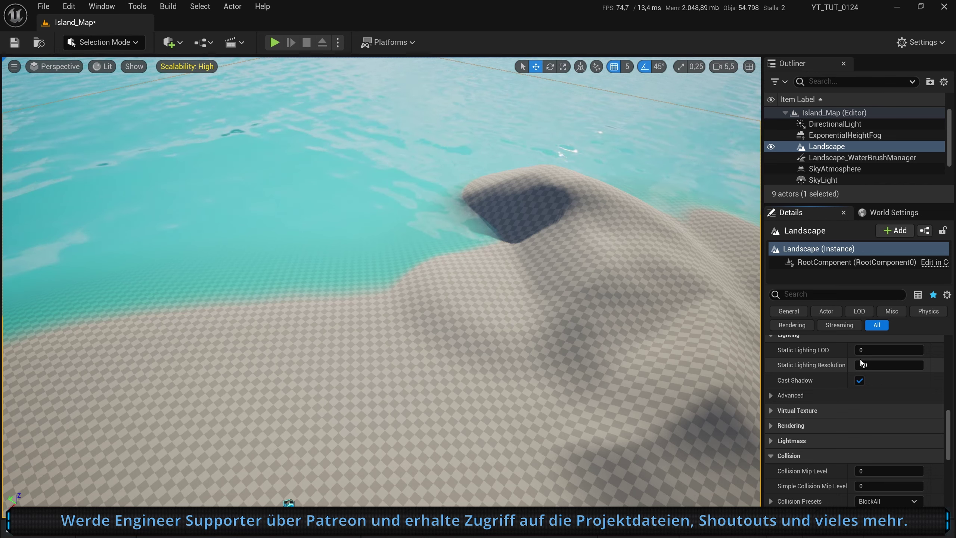
pyautogui.scroll(-1, 862, 364)
pyautogui.scroll(-1, 860, 360)
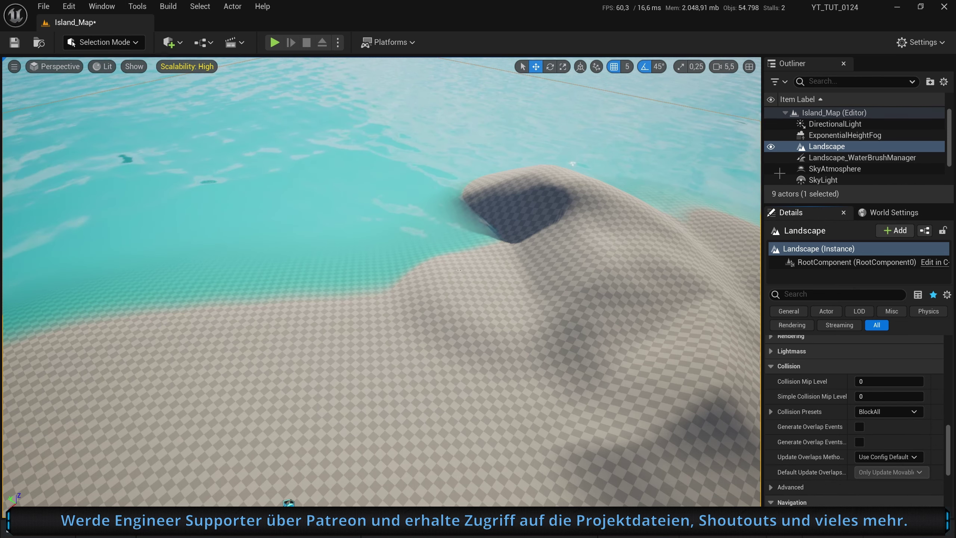
pyautogui.click(905, 412)
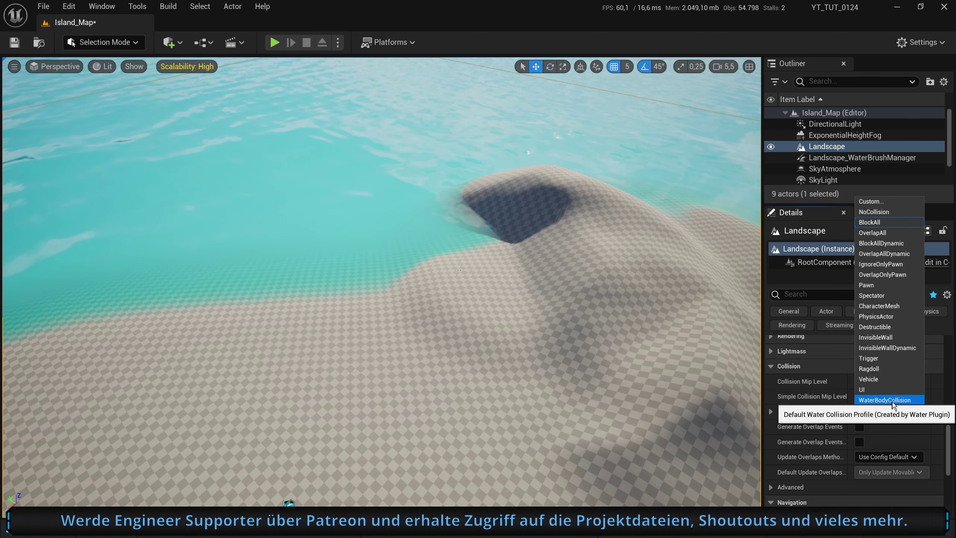
pyautogui.press('Escape')
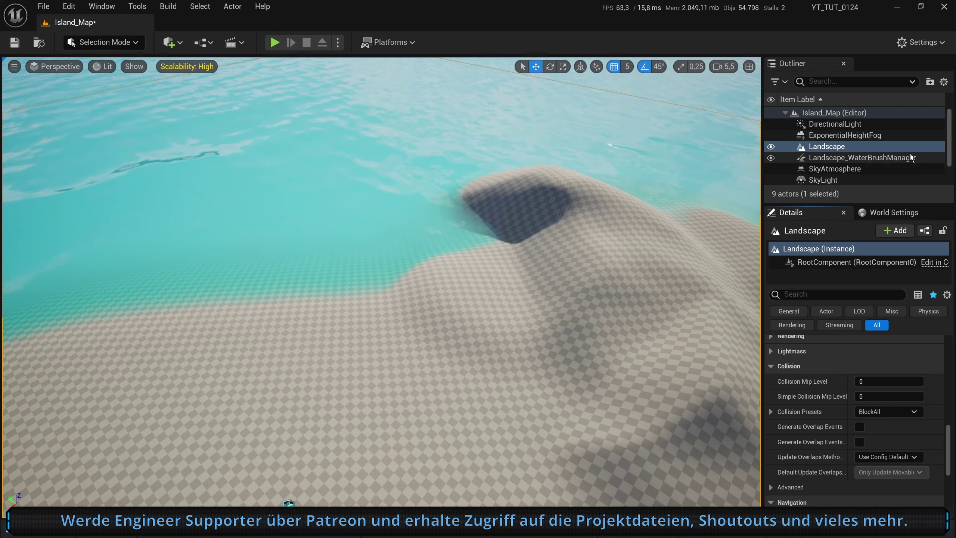
pyautogui.scroll(-2, 910, 155)
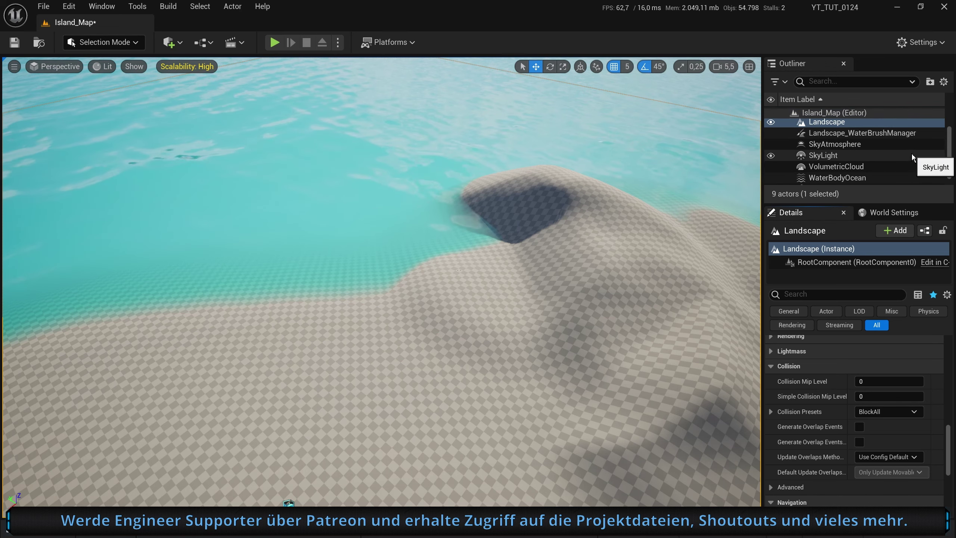
# - Select WaterBodyOcean and view its WaterBodyCollision preset in Details
pyautogui.click(846, 178)
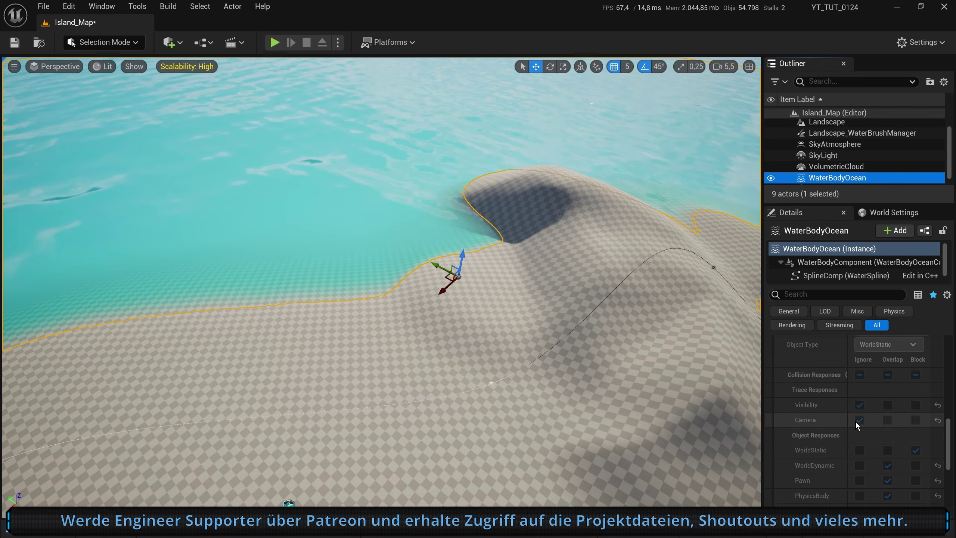
pyautogui.scroll(2, 856, 421)
pyautogui.scroll(3, 856, 421)
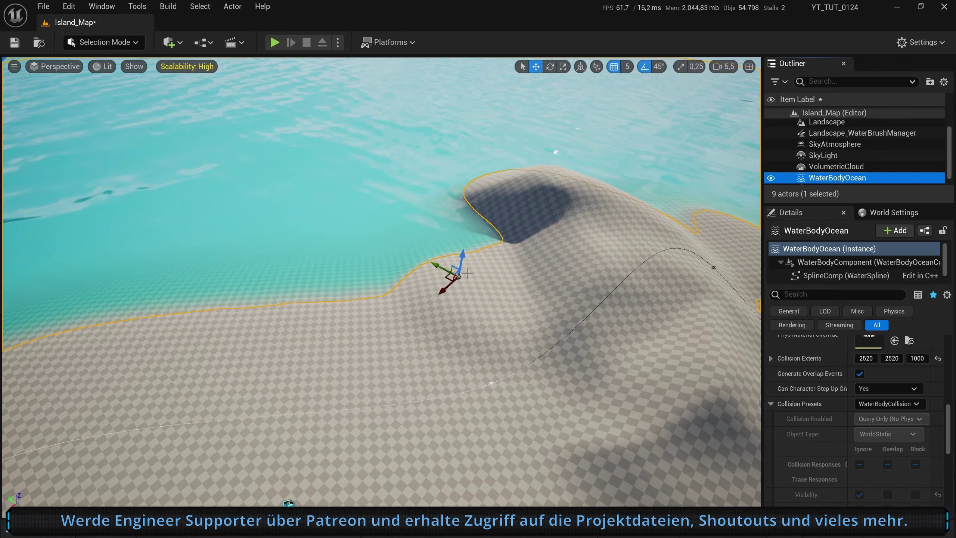
# - Fly the camera for an overview of the whole island
pyautogui.moveTo(391, 239)
pyautogui.mouseDown(button='right')
pyautogui.moveTo(363, 251)
pyautogui.moveTo(393, 231)
pyautogui.mouseUp(button='right')
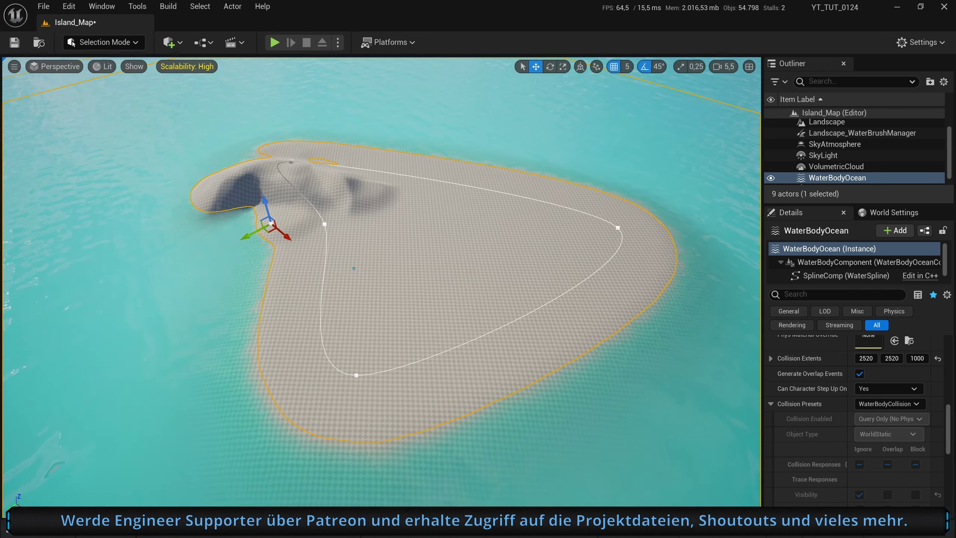
pyautogui.moveTo(372, 290); pyautogui.dragTo(416, 228, button='right')
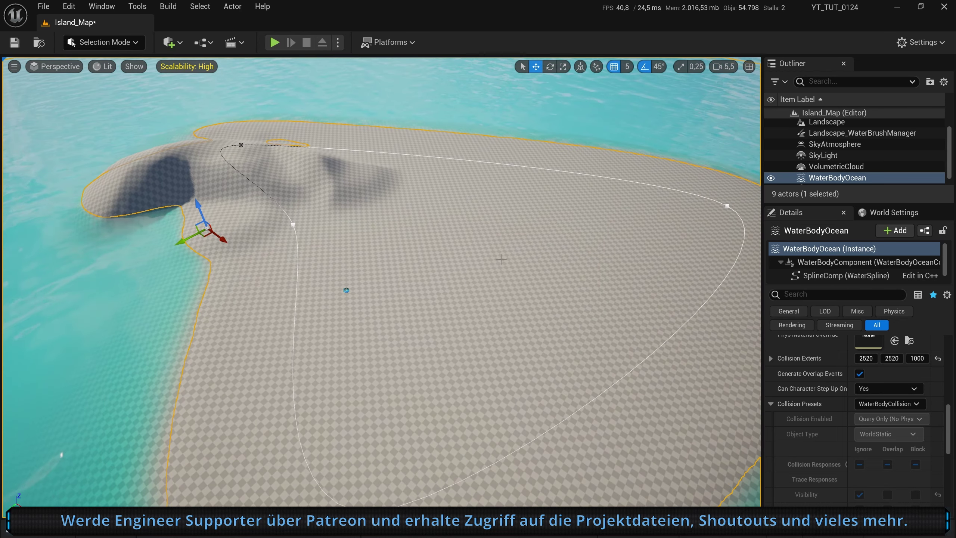
pyautogui.hotkey('ctrl', 'space')
# - Open the Place Actors list and close it without adding anything
pyautogui.click(169, 42)
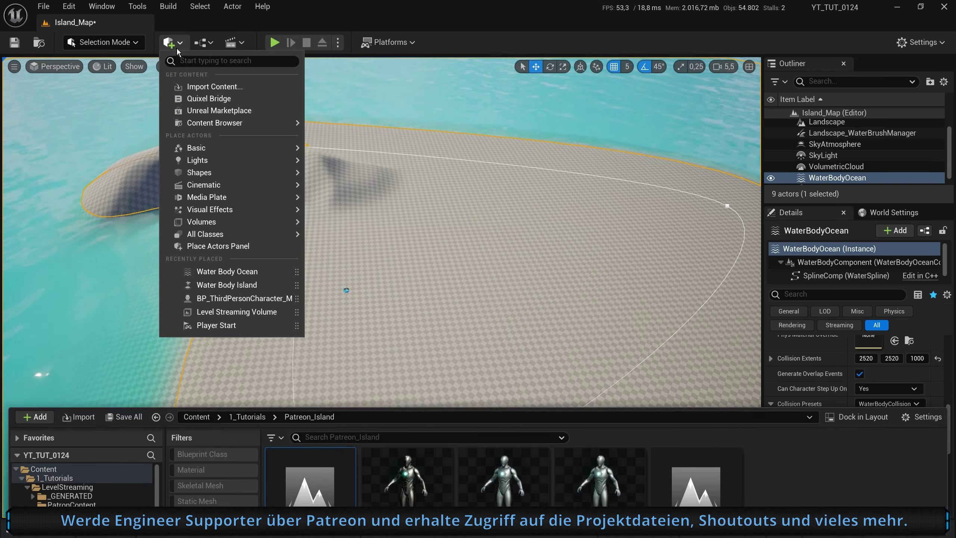
pyautogui.moveTo(226, 172)
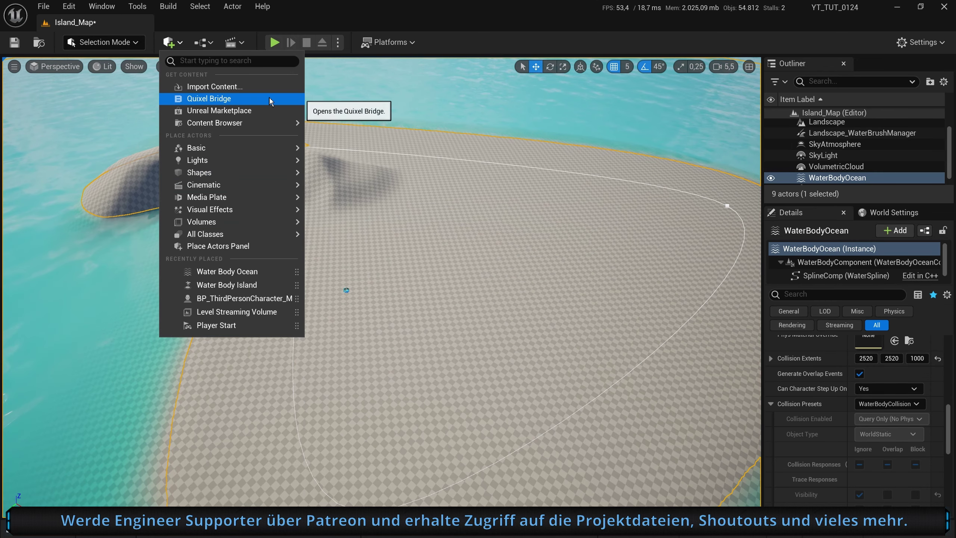
pyautogui.click(238, 30)
# - Select the Megascans Thai_Trampled_Beach_Sand material instance, then bring up the Landscape's material setting
pyautogui.hotkey('ctrl', 'space')
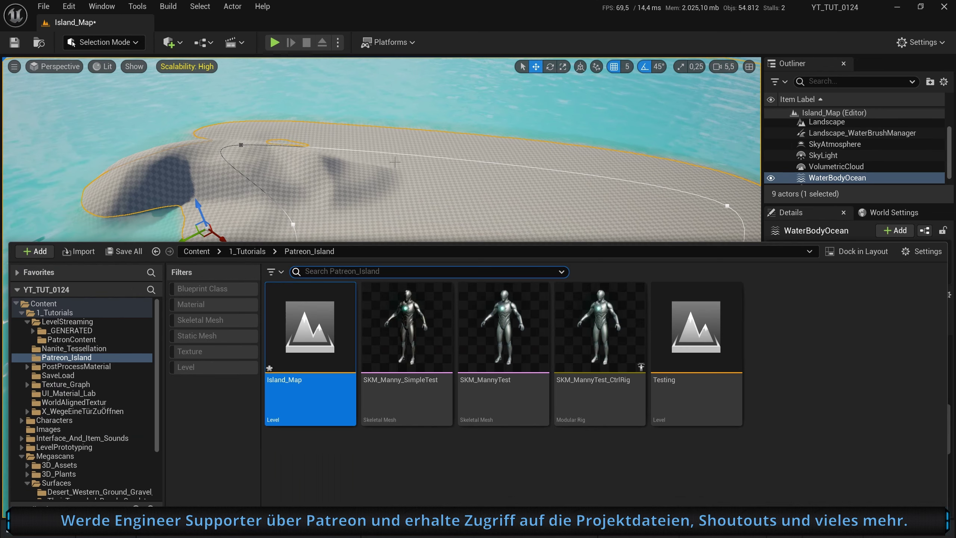
pyautogui.scroll(-3, 120, 429)
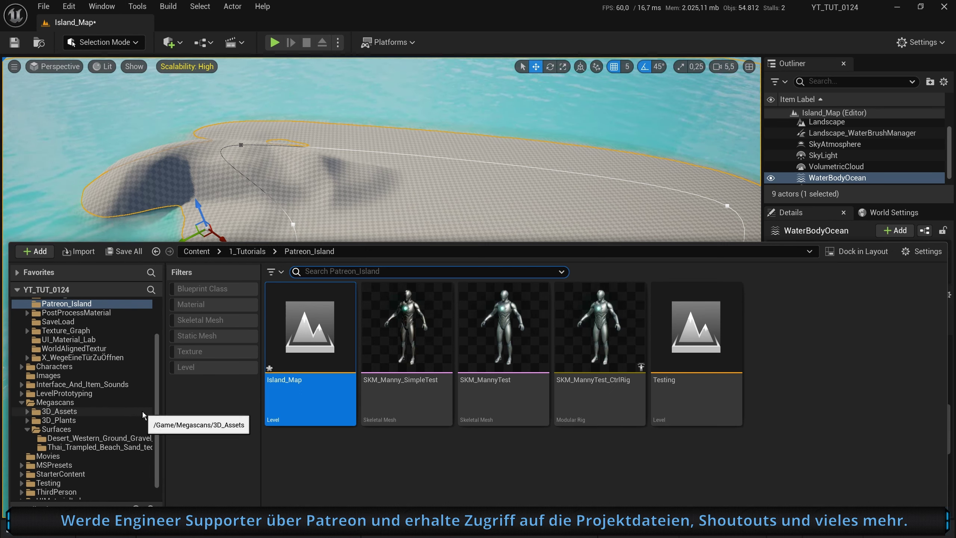
pyautogui.click(113, 438)
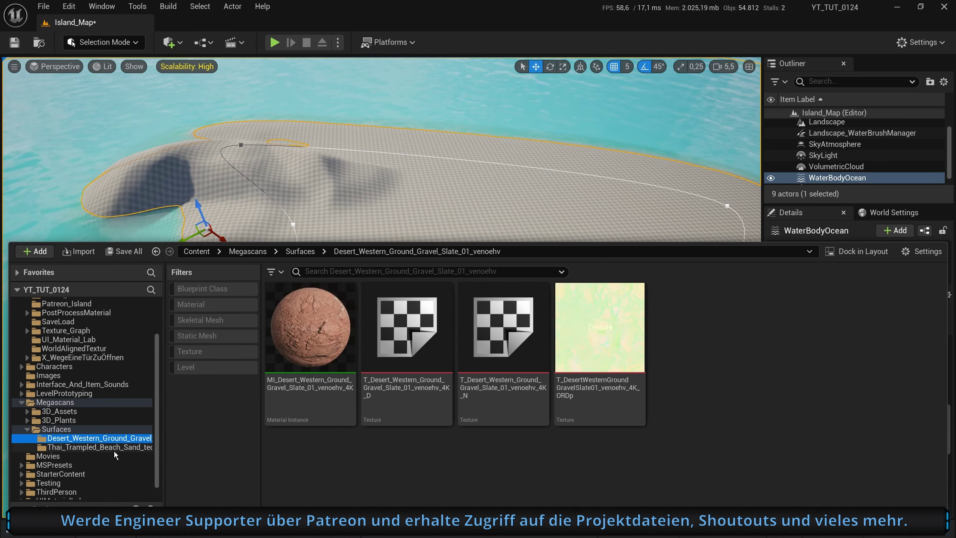
pyautogui.click(100, 447)
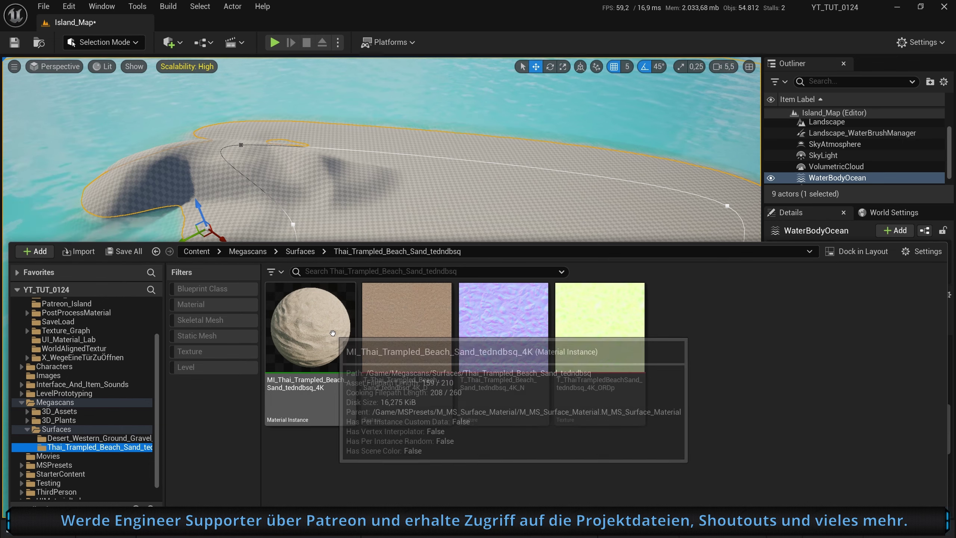
pyautogui.moveTo(310, 331); pyautogui.dragTo(446, 213)
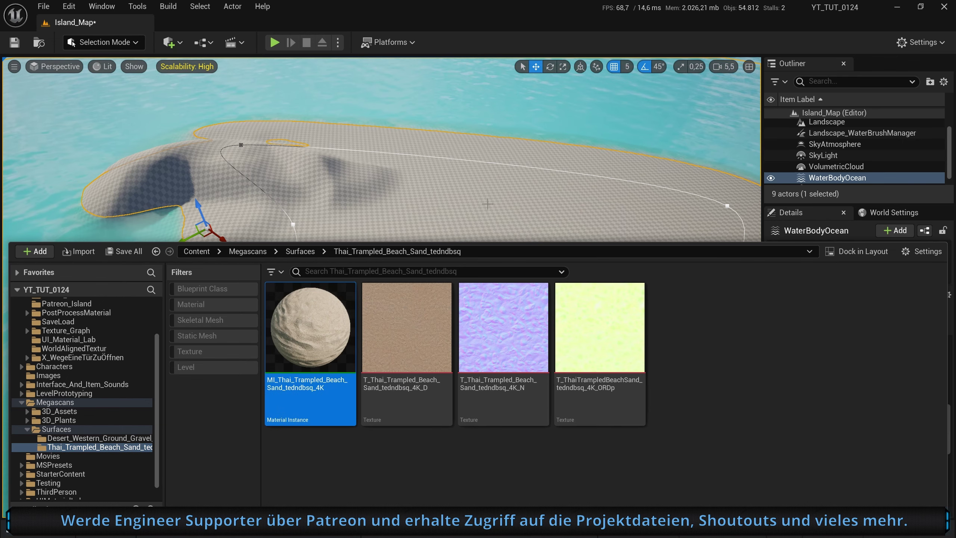
pyautogui.moveTo(487, 204); pyautogui.dragTo(516, 227, button='right')
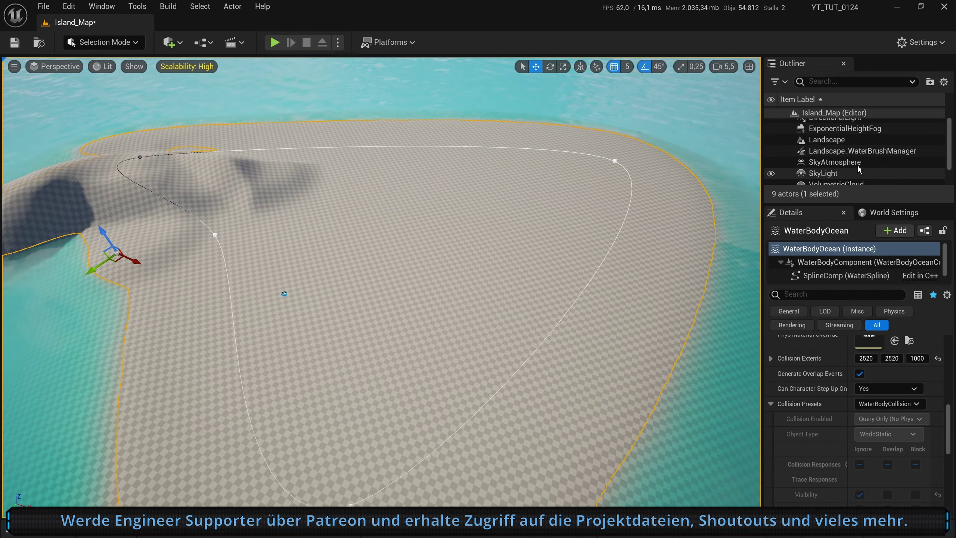
pyautogui.click(826, 139)
pyautogui.scroll(-5, 874, 417)
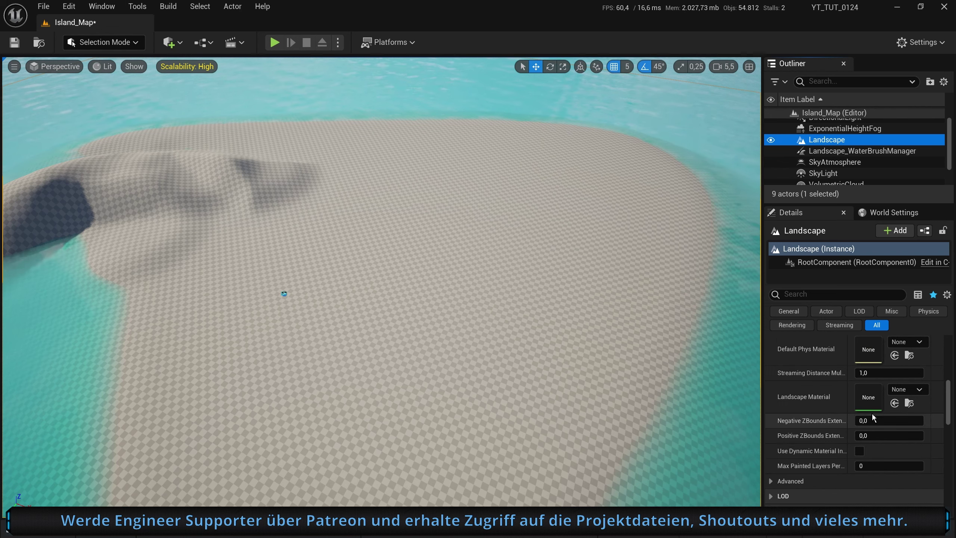
# - Assign the Thai beach sand material instance as the Landscape Material
pyautogui.scroll(1, 873, 421)
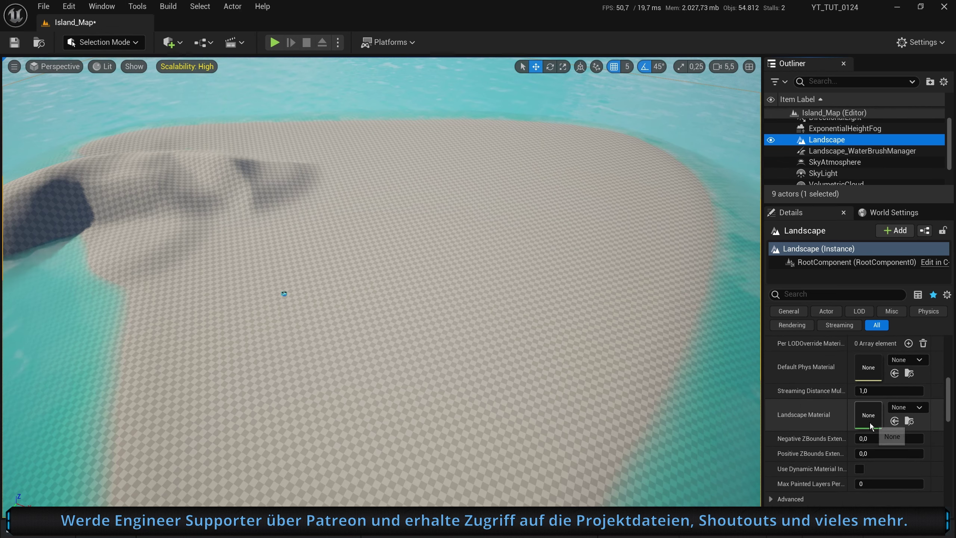
pyautogui.click(895, 421)
pyautogui.moveTo(478, 314); pyautogui.dragTo(382, 237)
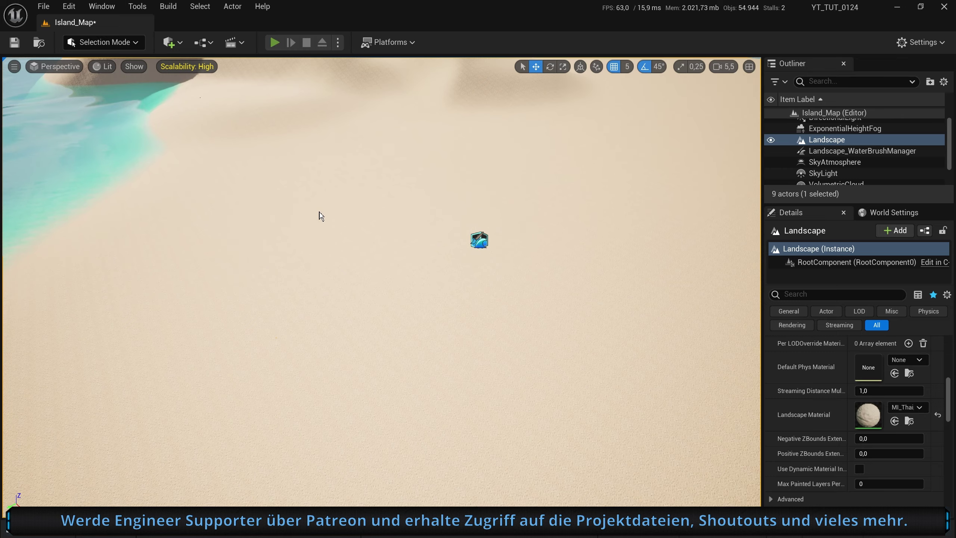
# - Playtest the level, walking and running the character across the sand, then stop
pyautogui.hotkey('alt', 'p')
pyautogui.press('w')
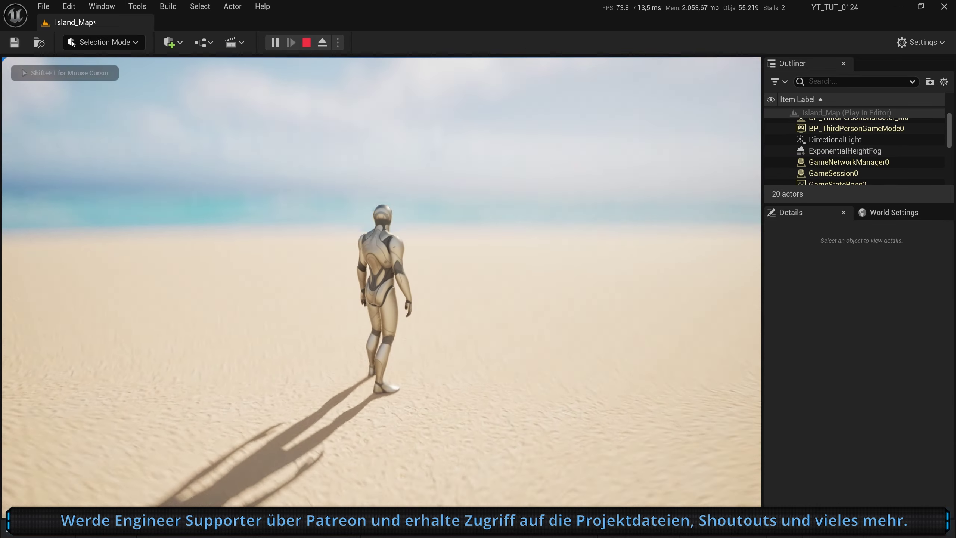
pyautogui.press('shift')
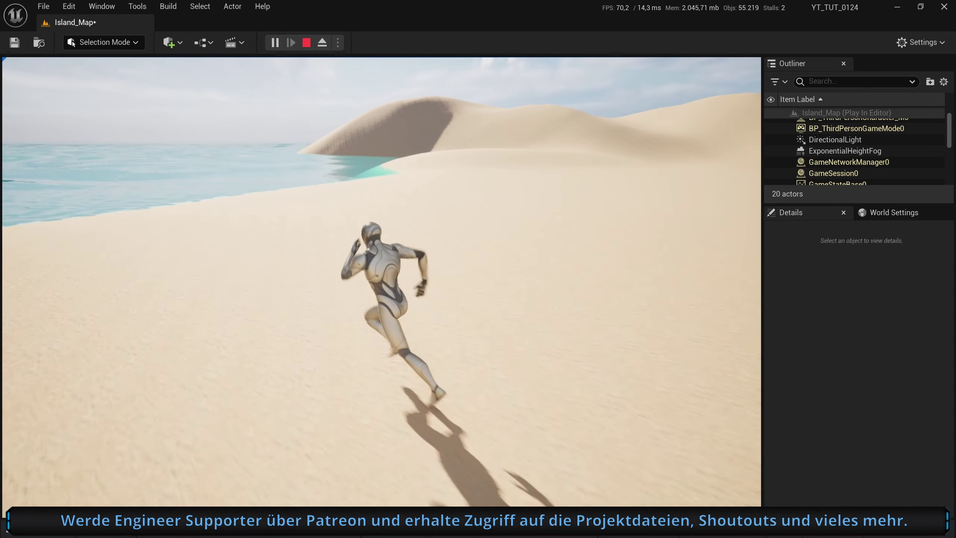
pyautogui.press('Escape')
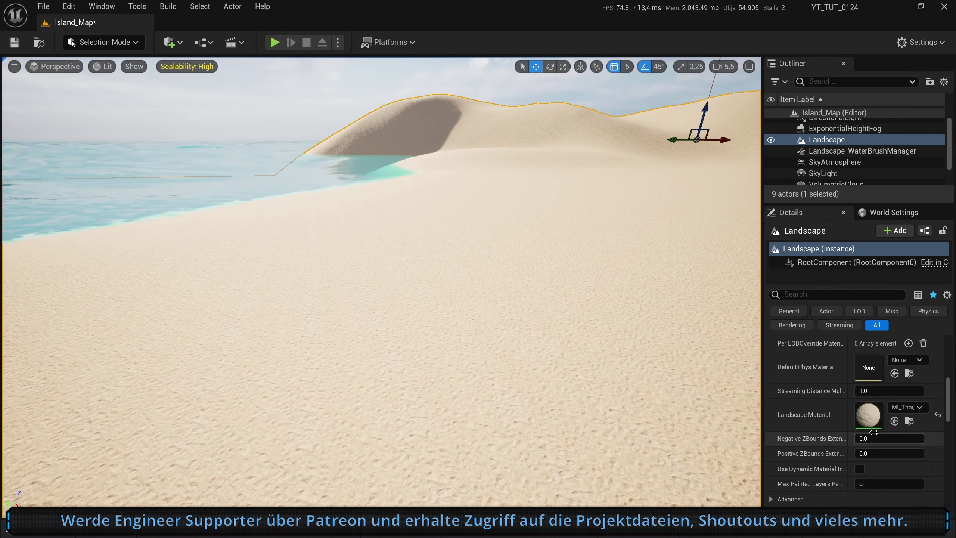
# - Set the sand material instance's Global Tiling X and Y to 0,5 and close its editor
pyautogui.doubleClick(866, 414)
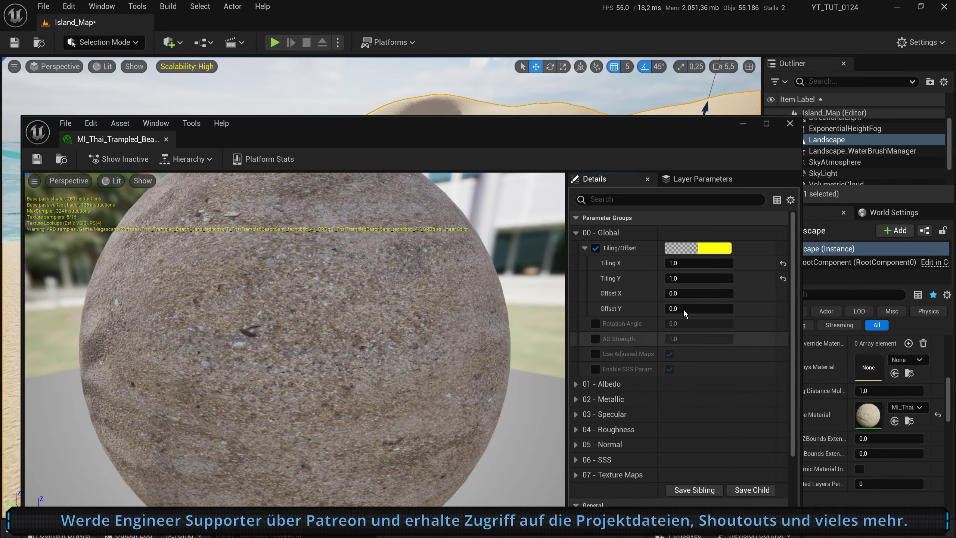
pyautogui.write('0,5')
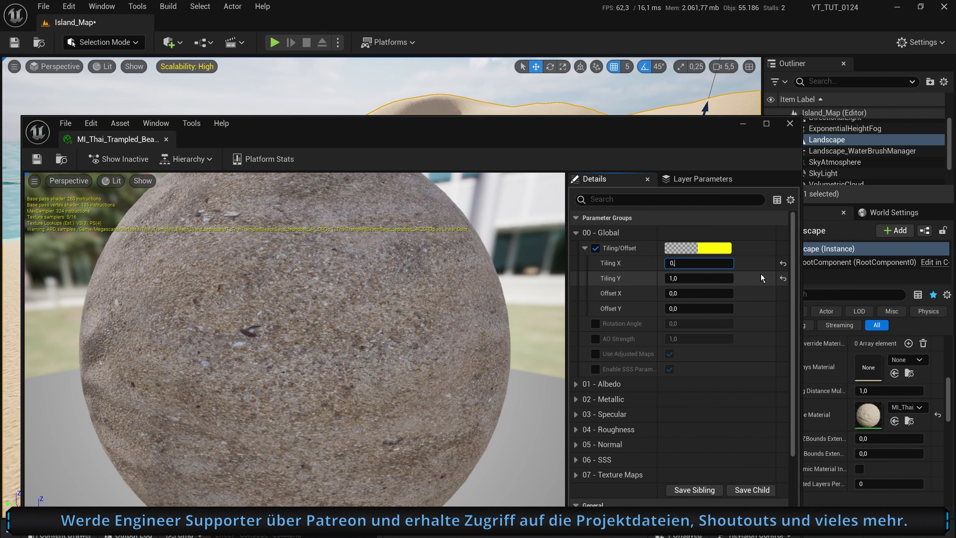
pyautogui.press('Tab')
pyautogui.write('0,5')
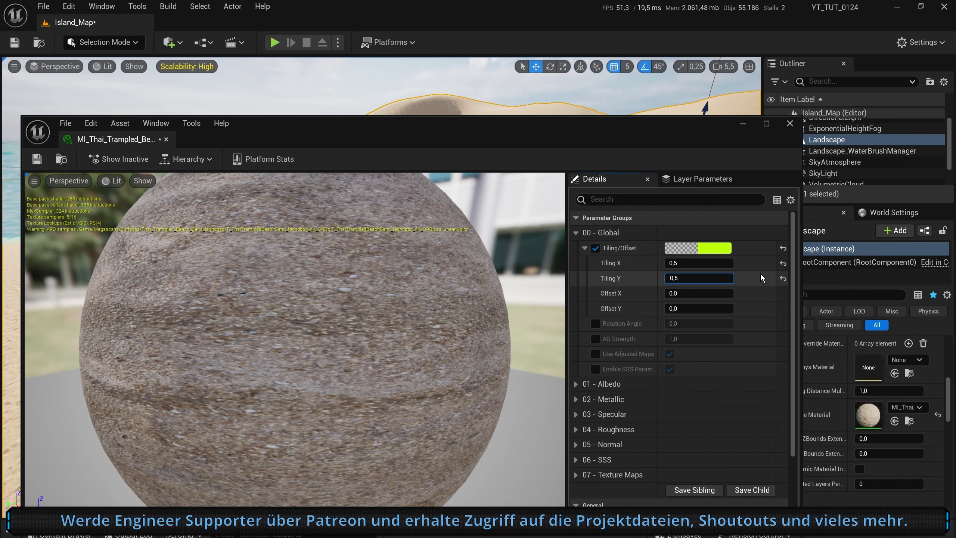
pyautogui.press('Return')
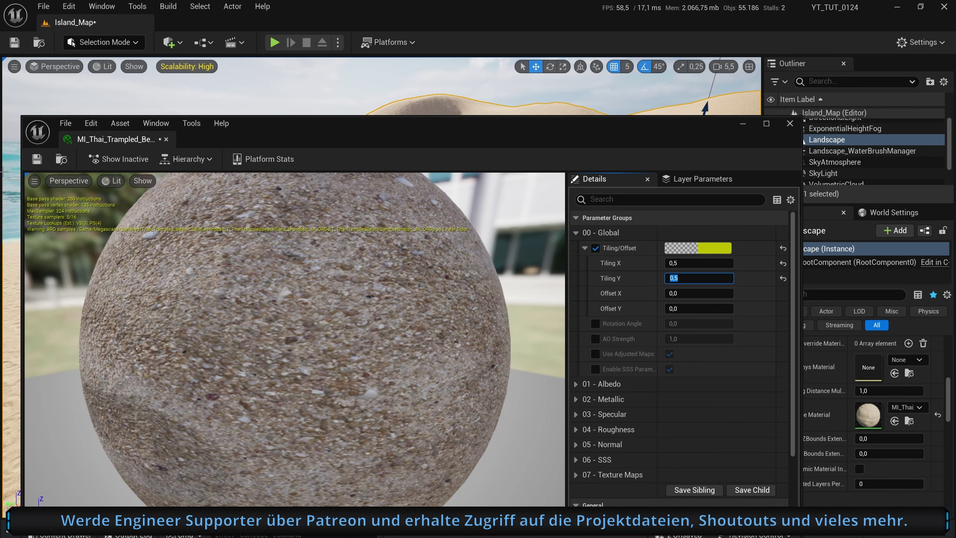
pyautogui.click(742, 124)
pyautogui.moveTo(463, 157); pyautogui.dragTo(444, 113, button='right')
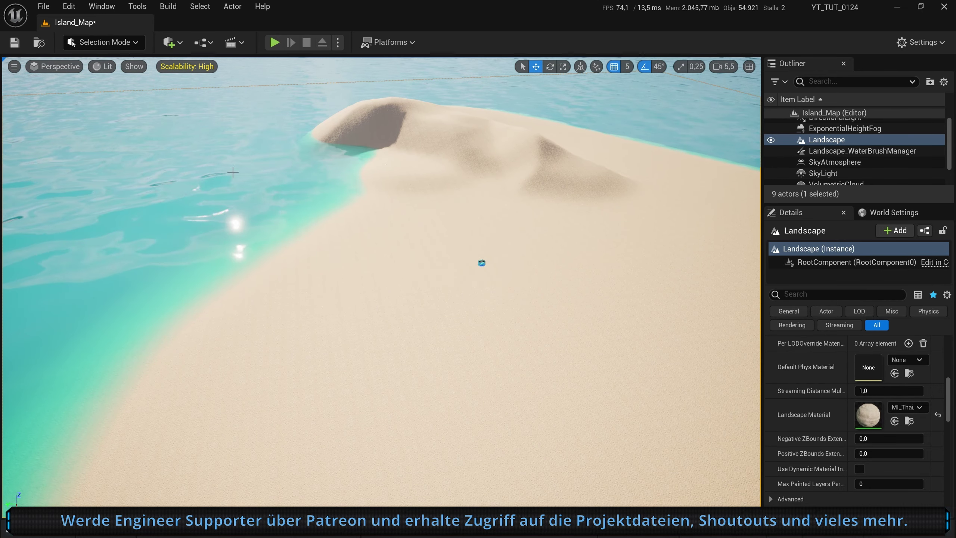
pyautogui.moveTo(481, 263)
pyautogui.mouseDown(button='right')
pyautogui.moveTo(467, 205)
pyautogui.moveTo(182, 135)
pyautogui.moveTo(578, 187)
pyautogui.mouseUp(button='right')
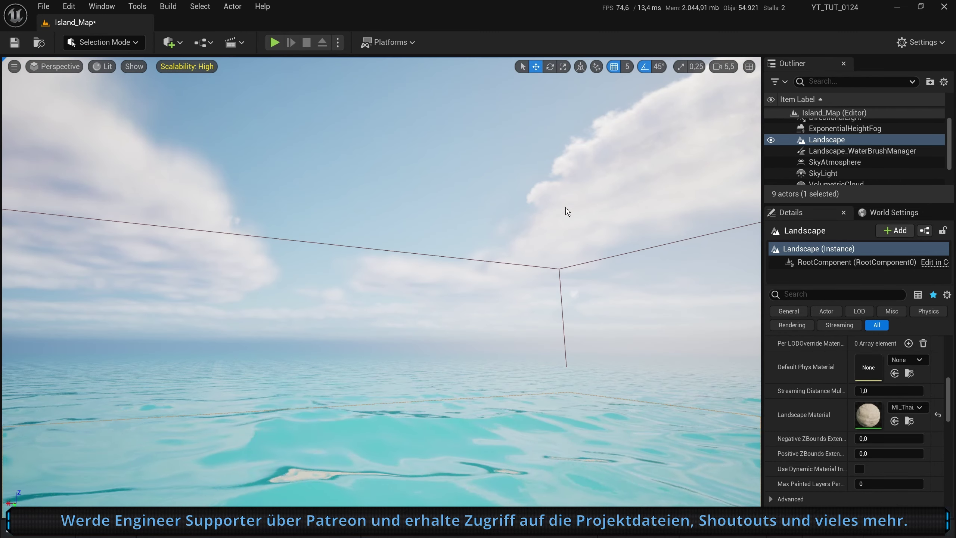
pyautogui.press('f')
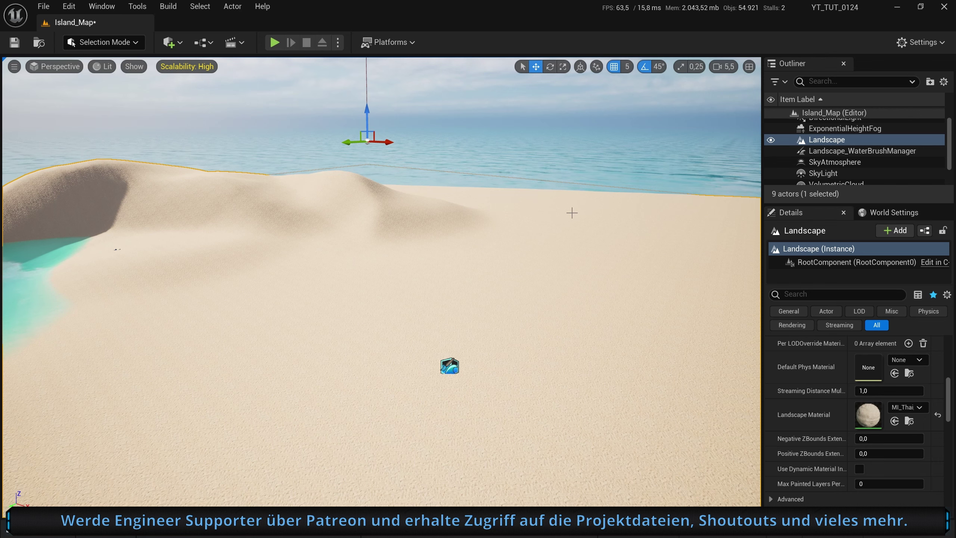
pyautogui.hotkey('alt', 'p')
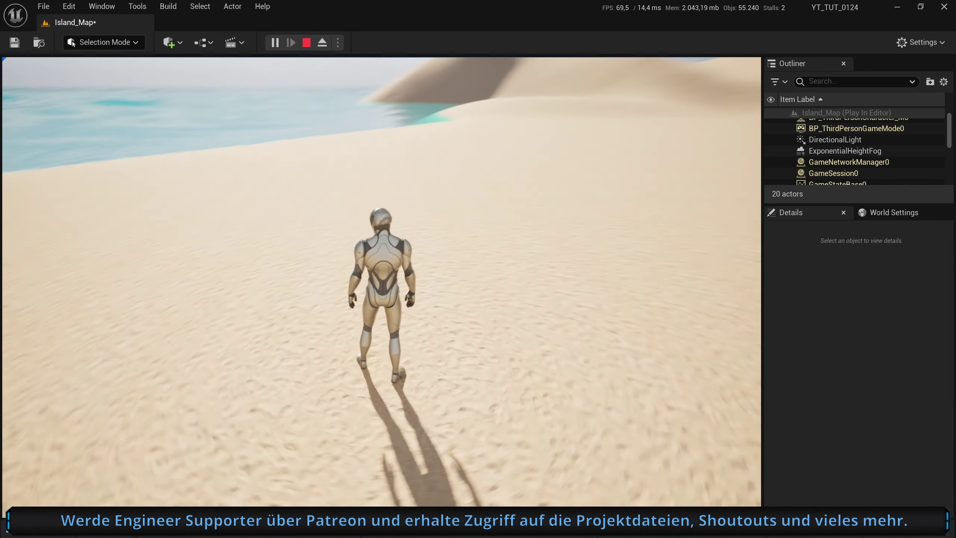
pyautogui.press('w')
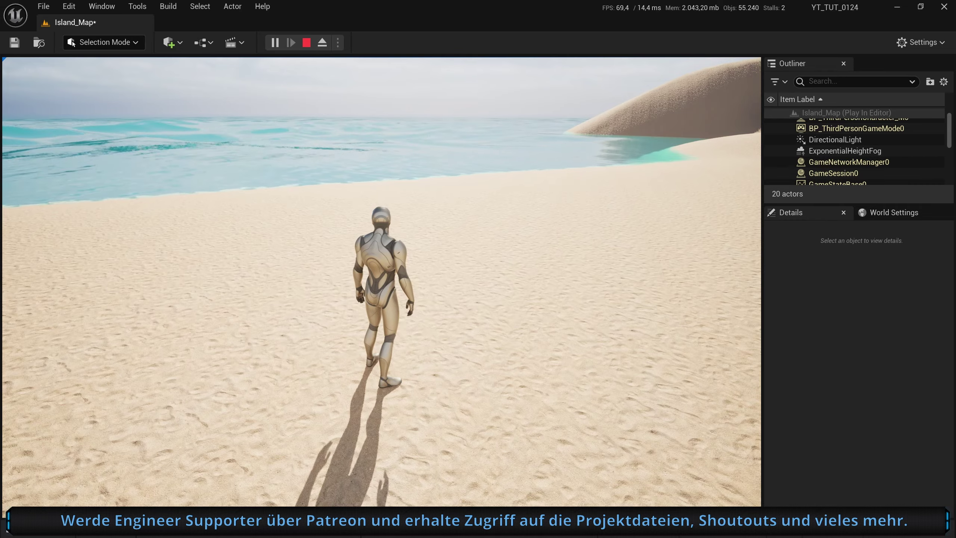
pyautogui.press('w')
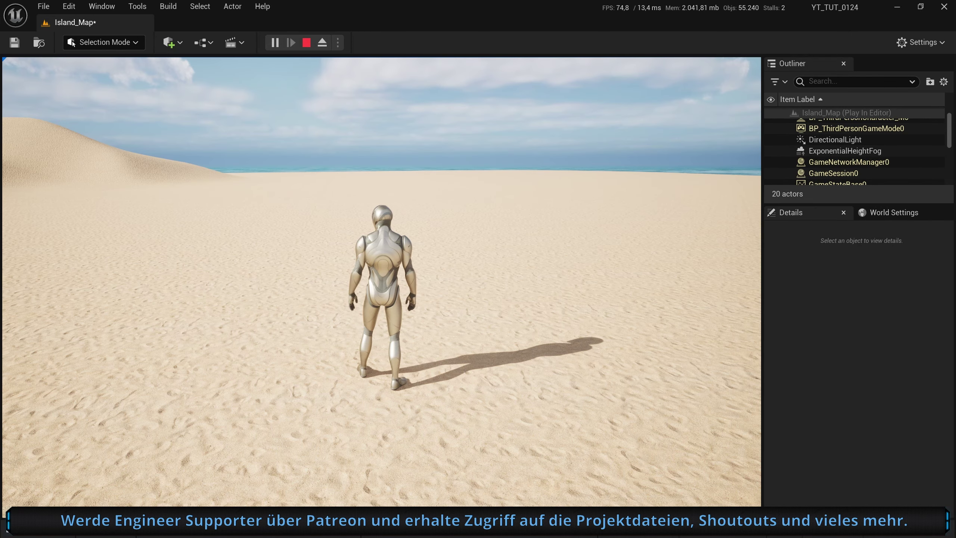
pyautogui.press('w')
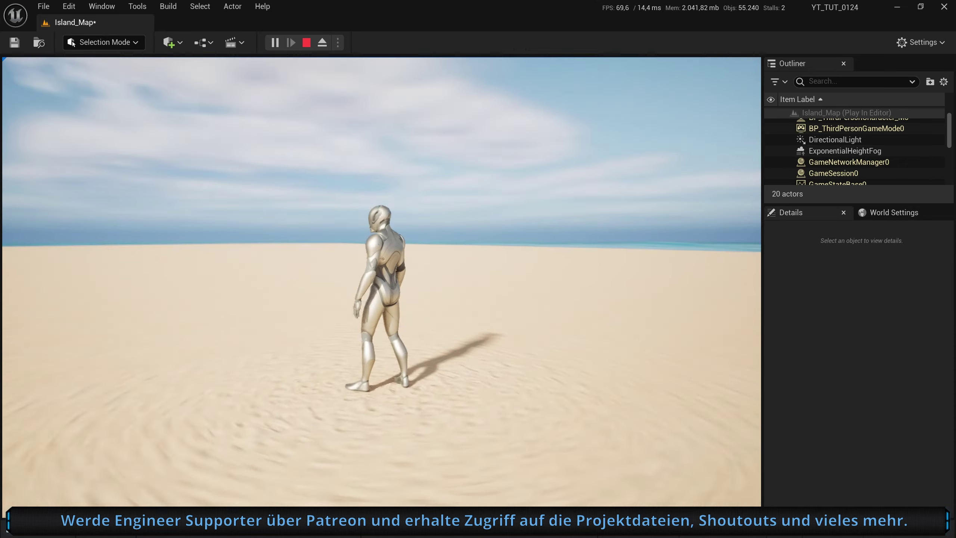
pyautogui.press('Escape')
# - Rotate the directional light with Ctrl+L until the sun sits low near the horizon
pyautogui.hotkey('ctrl', 'l')
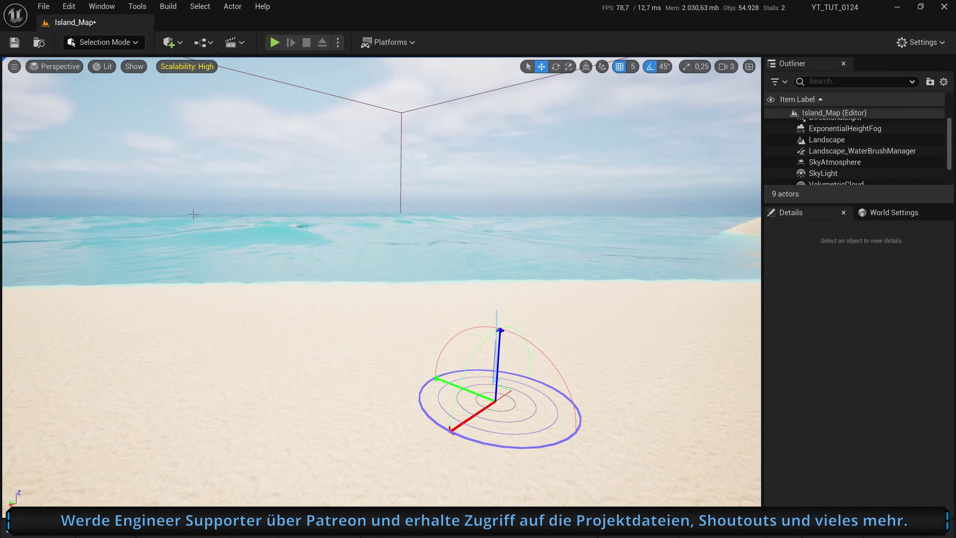
pyautogui.hotkey('ctrl', 'l')
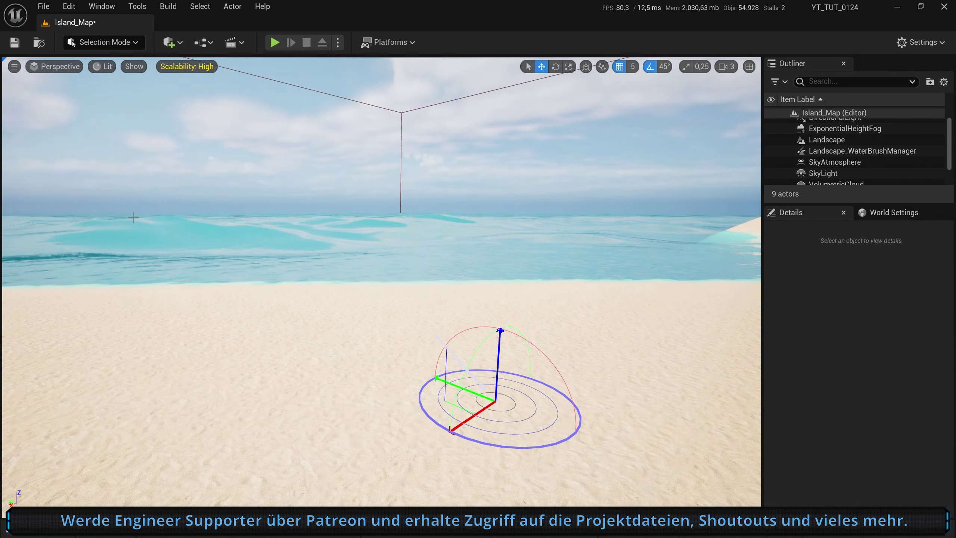
pyautogui.hotkey('ctrl', 'l')
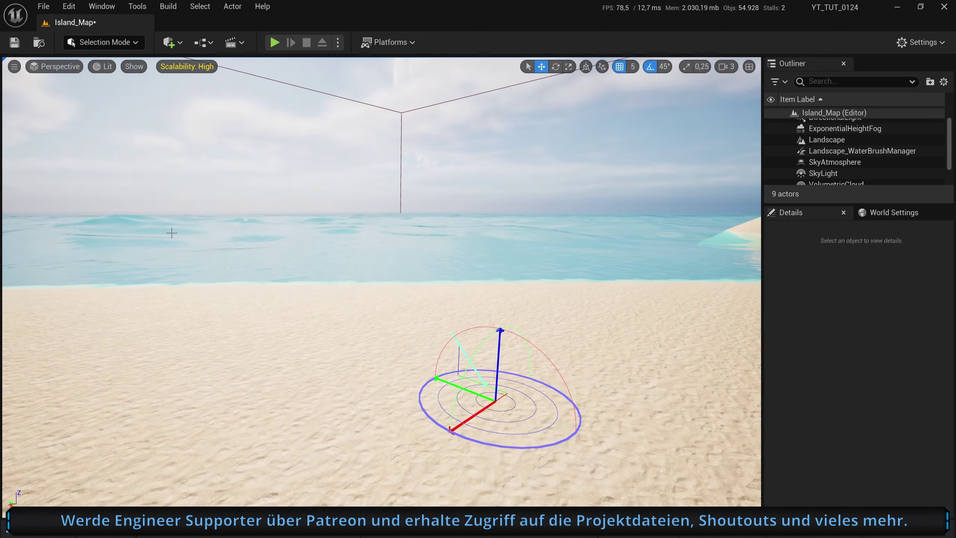
pyautogui.hotkey('ctrl', 'l')
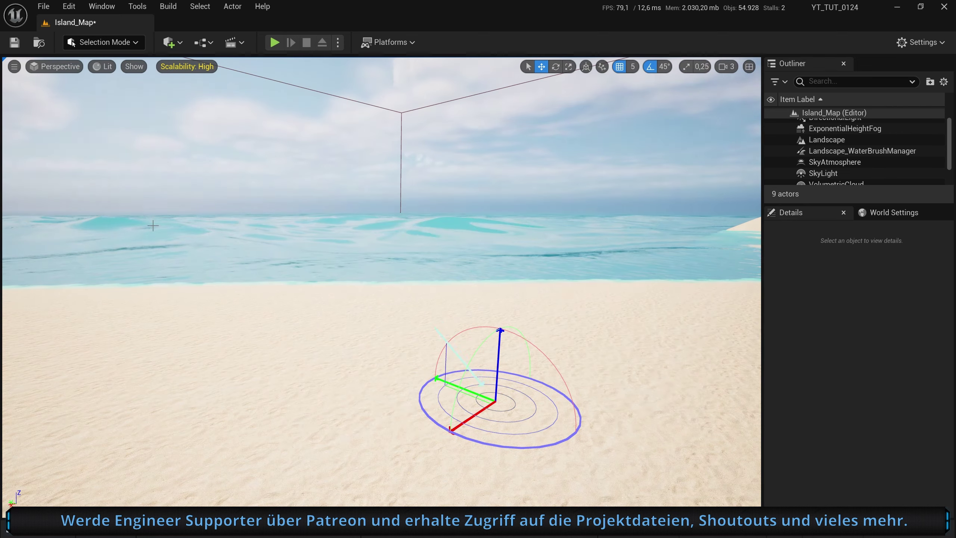
pyautogui.hotkey('ctrl', 'l')
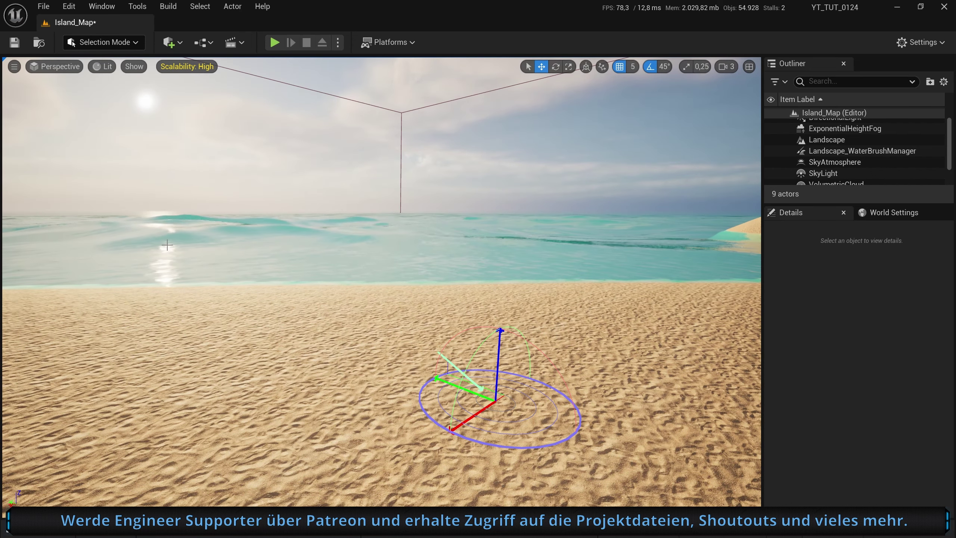
# - Start Play and run the mannequin off the sand into deep water, diving below the surface
pyautogui.click(274, 42)
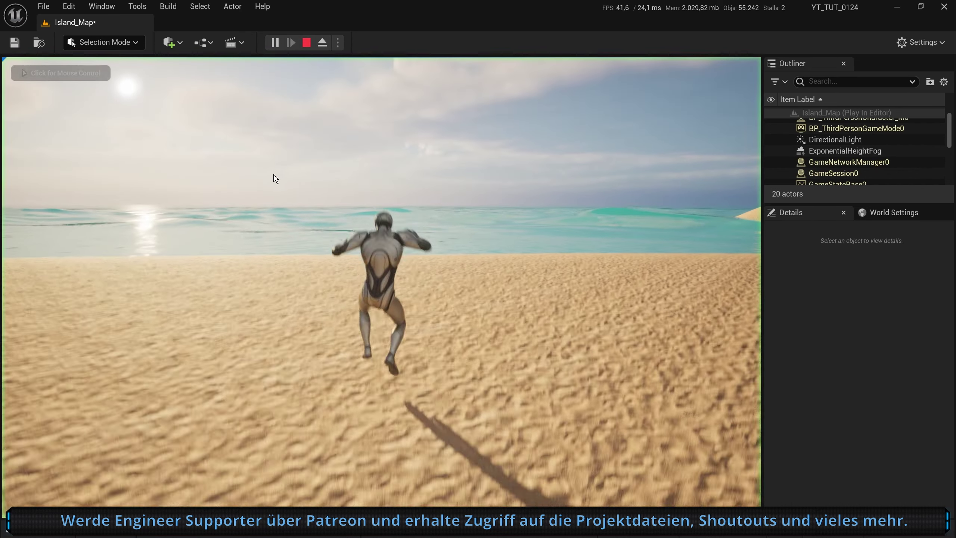
pyautogui.press('w')
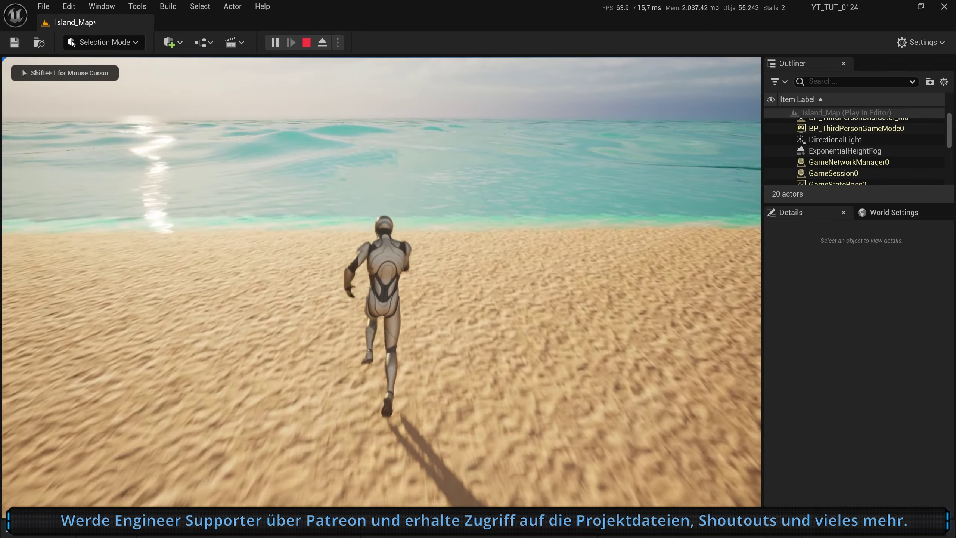
pyautogui.press('w')
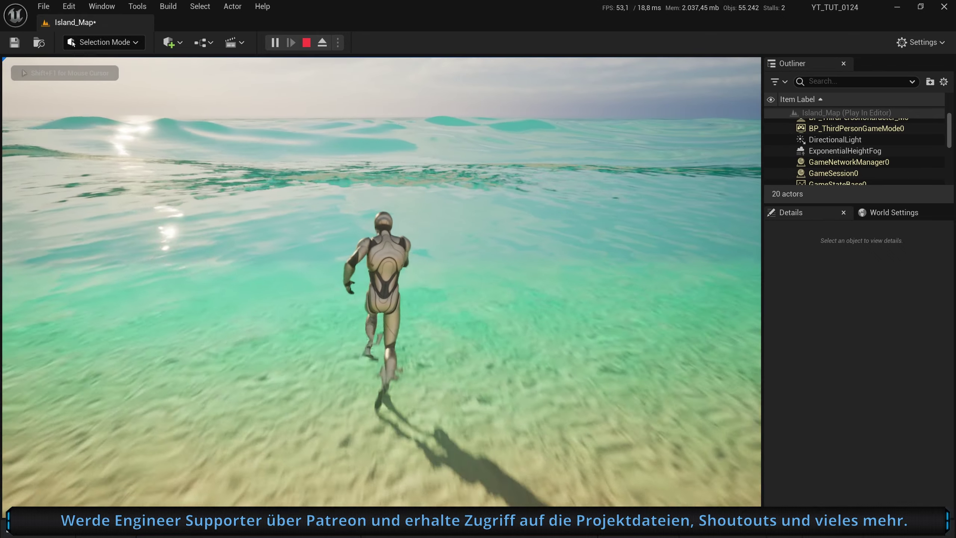
pyautogui.press('w')
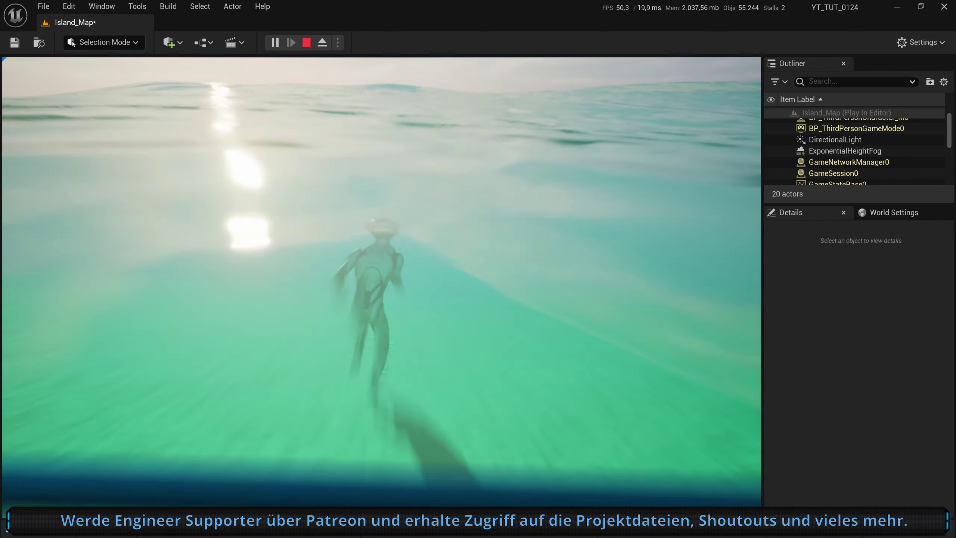